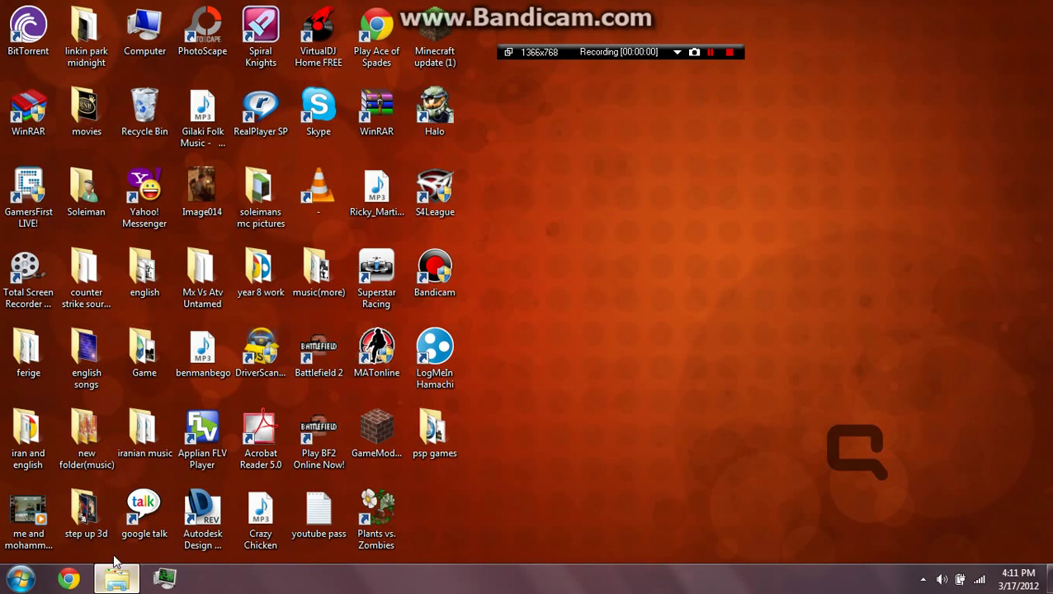
- Close the Explorer folder window and start Google Chrome on the Google home page
click(109, 539)
drag(530, 497, 534, 125)
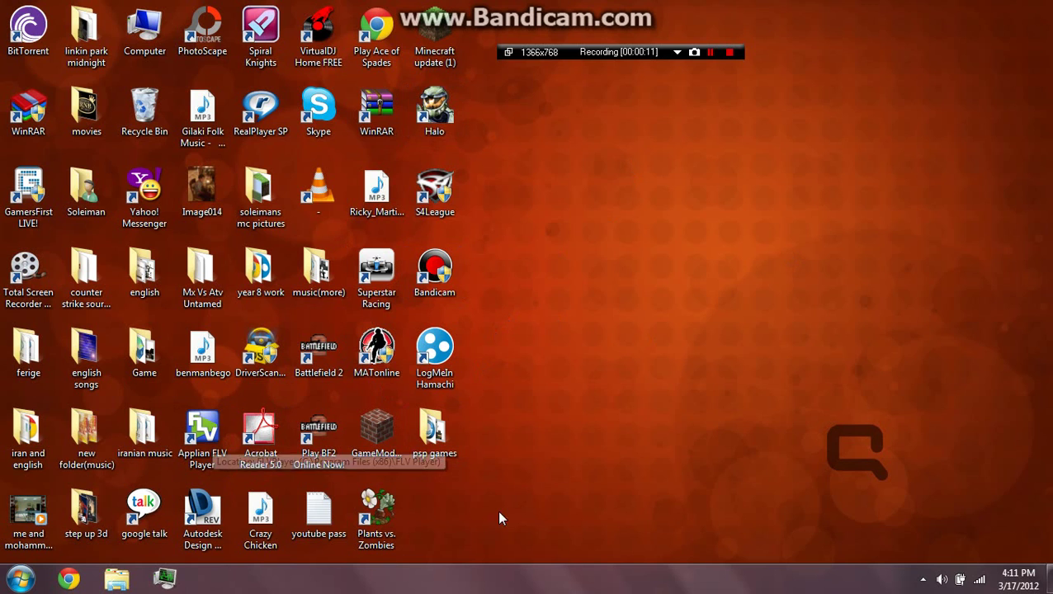
drag(675, 519, 723, 421)
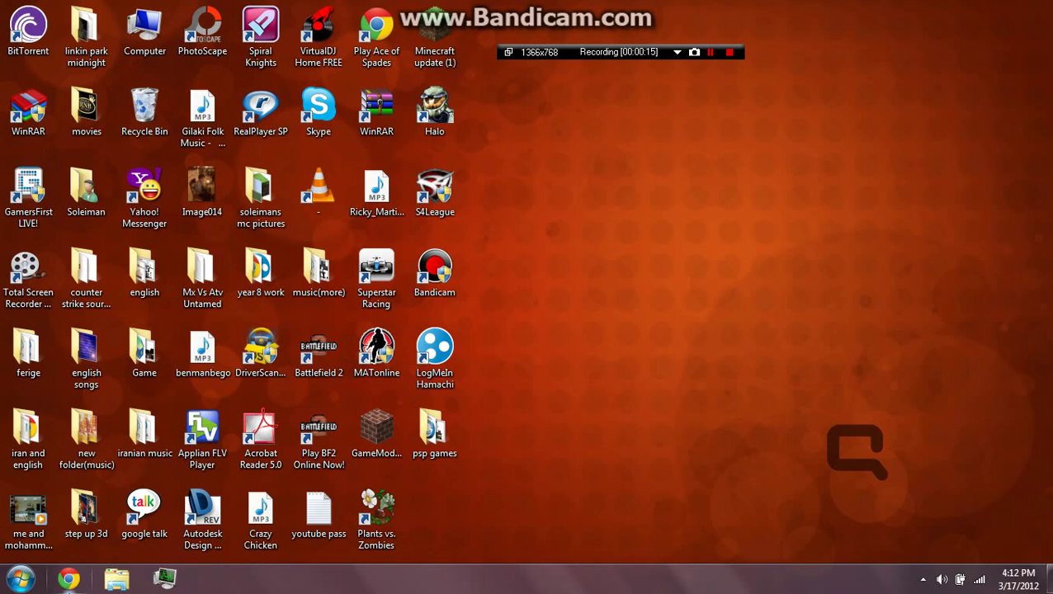
click(69, 577)
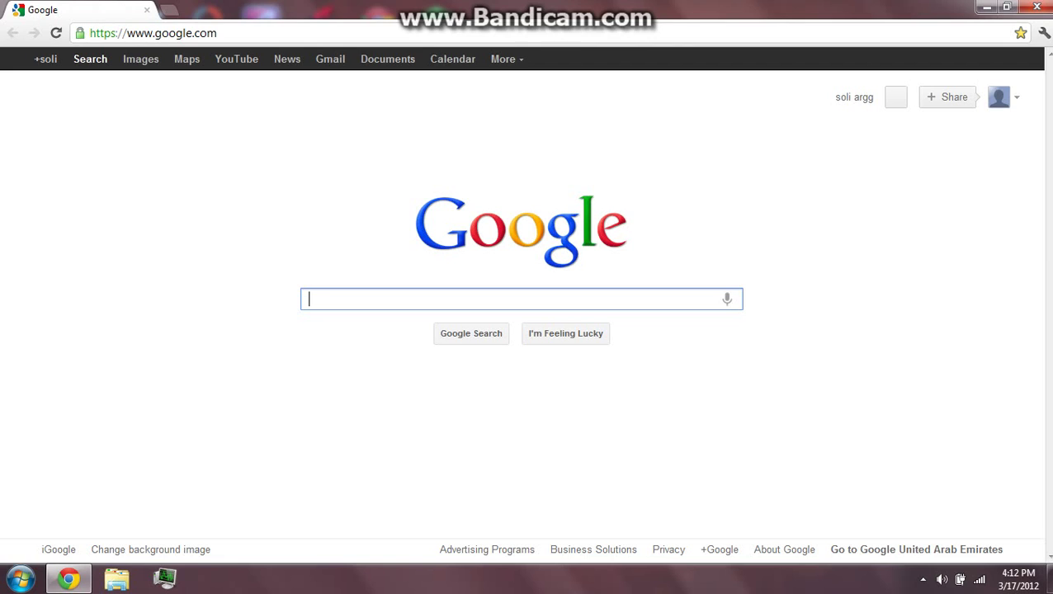
- Search Google for 'modloader for 1.2.3 minecraft forums' and open crackedEgg's Mods topic on minecraftforum.net
text(modloader for 1.2.3)
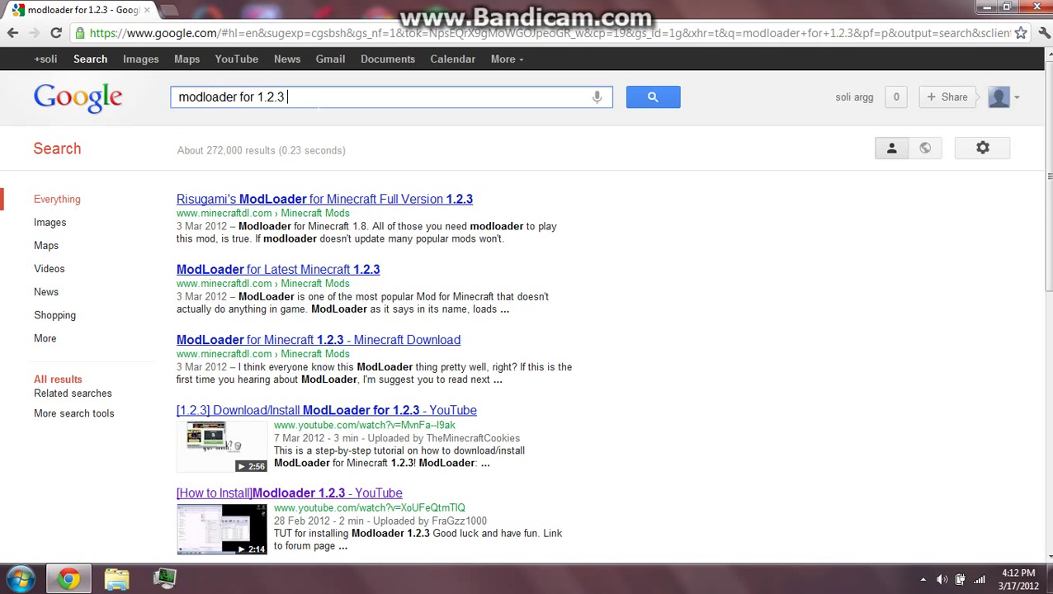
text(minecraftfourms)
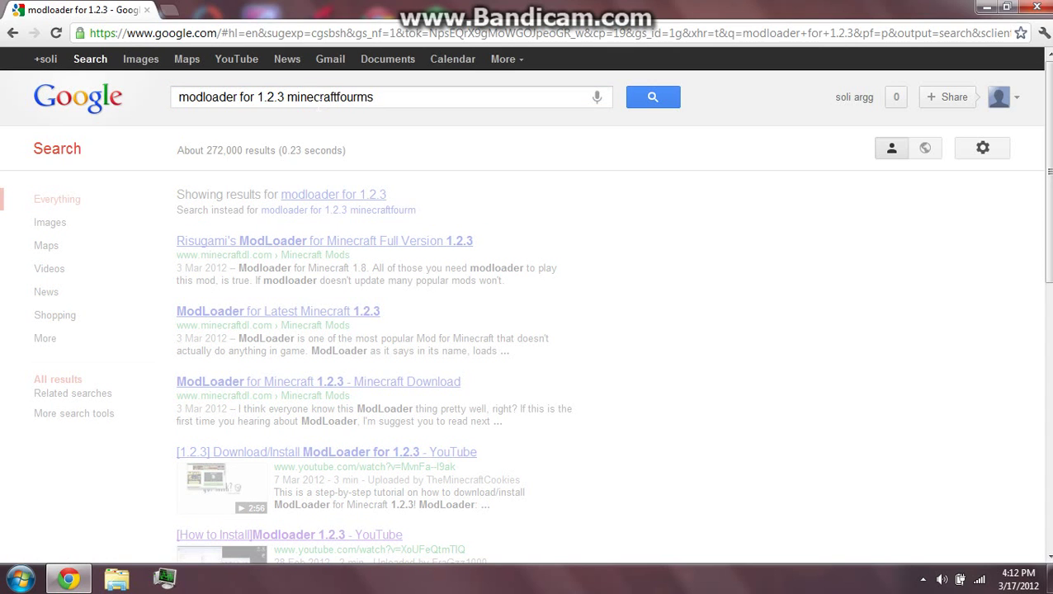
key(Return)
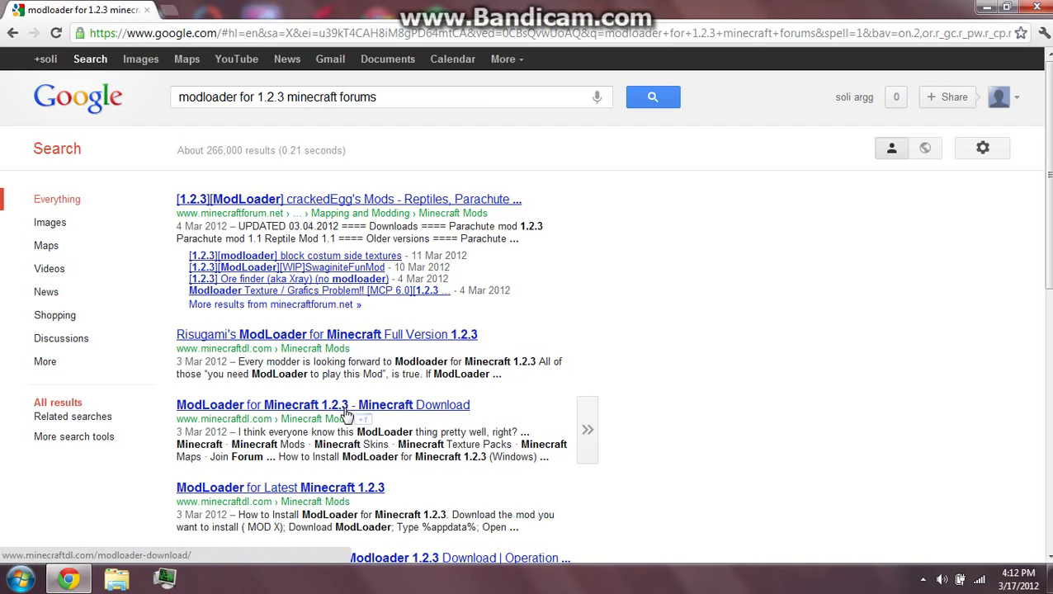
click(272, 201)
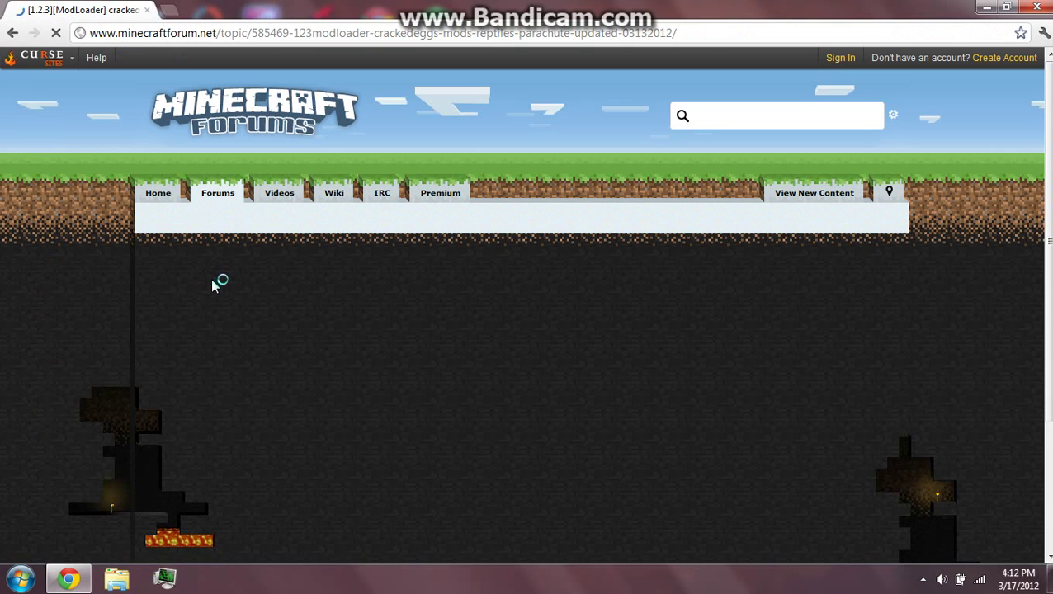
- Scroll through the crackedEgg's Mods forum topic, then go back to the Google results
scroll(213, 284, down, 5)
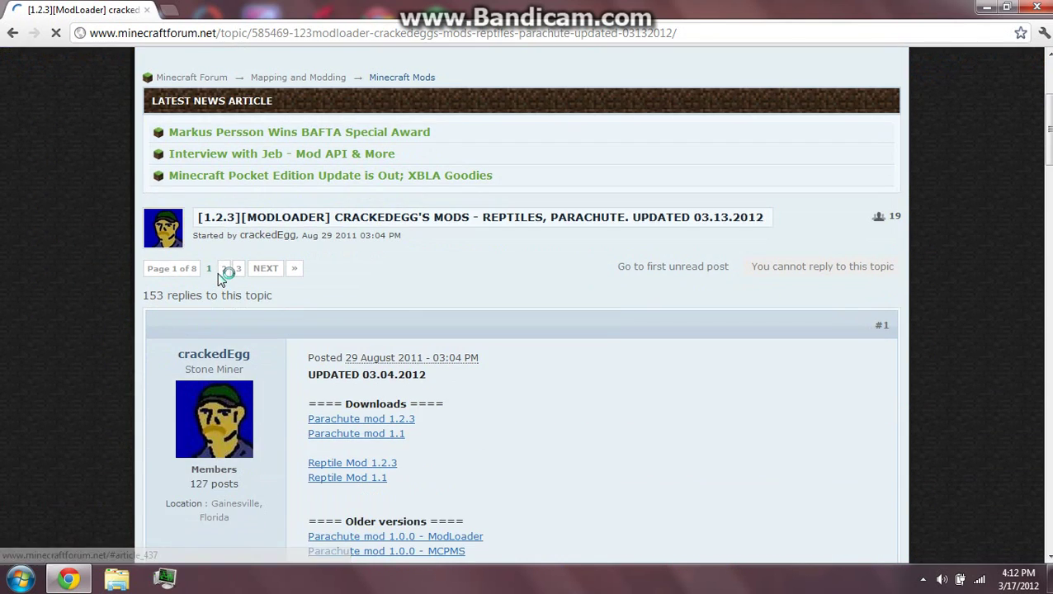
scroll(364, 258, down, 4)
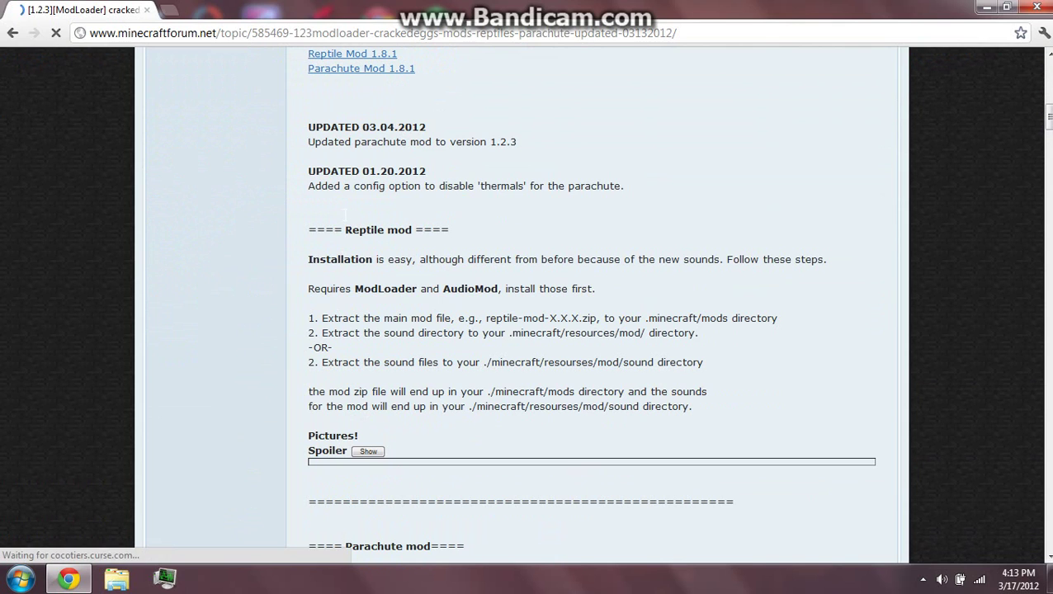
scroll(718, 239, down, 3)
scroll(672, 252, down, 1)
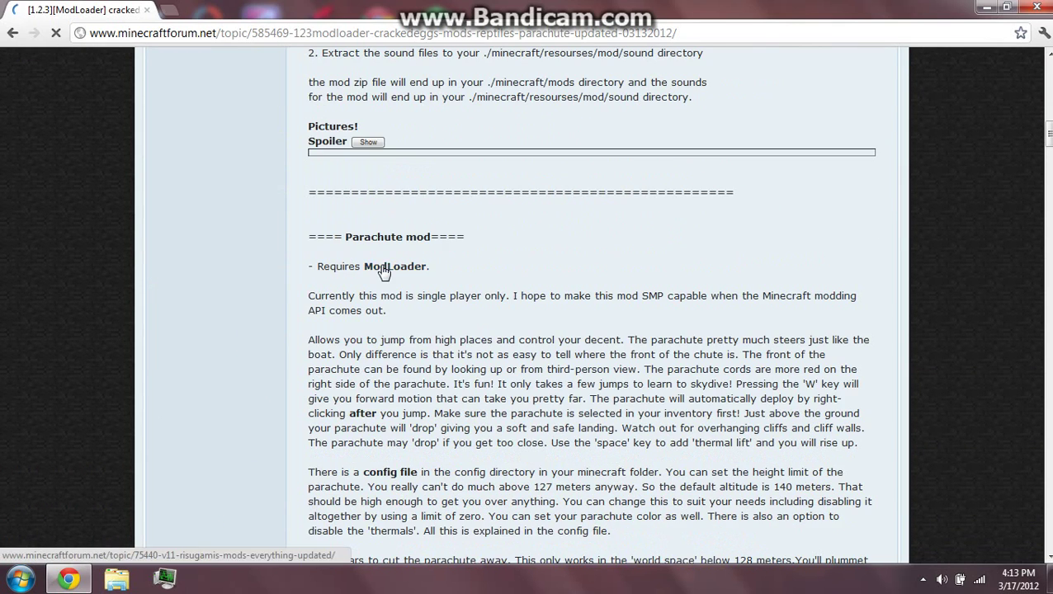
scroll(383, 272, down, 3)
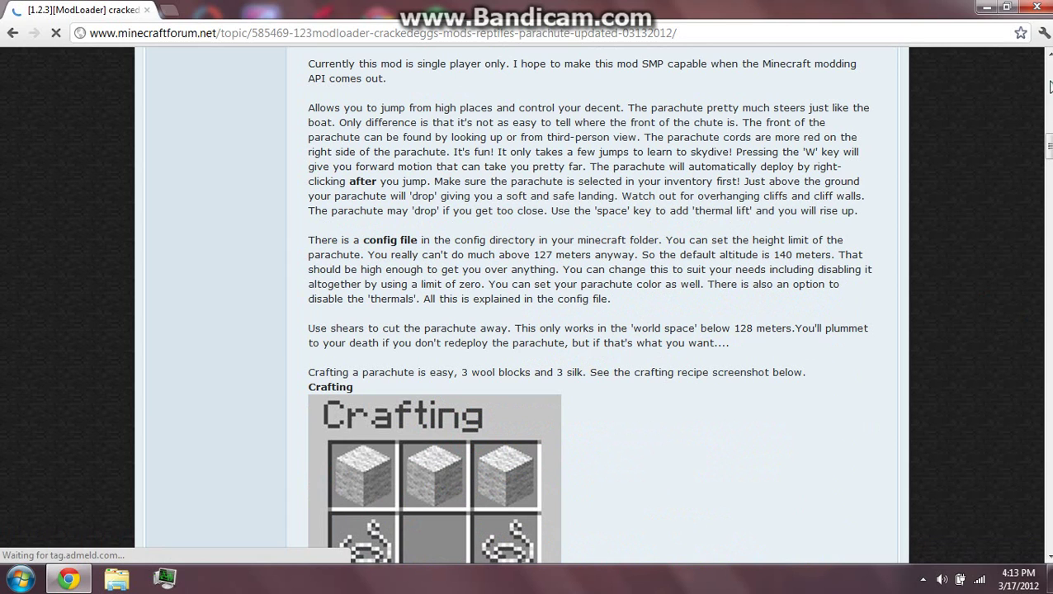
click(13, 33)
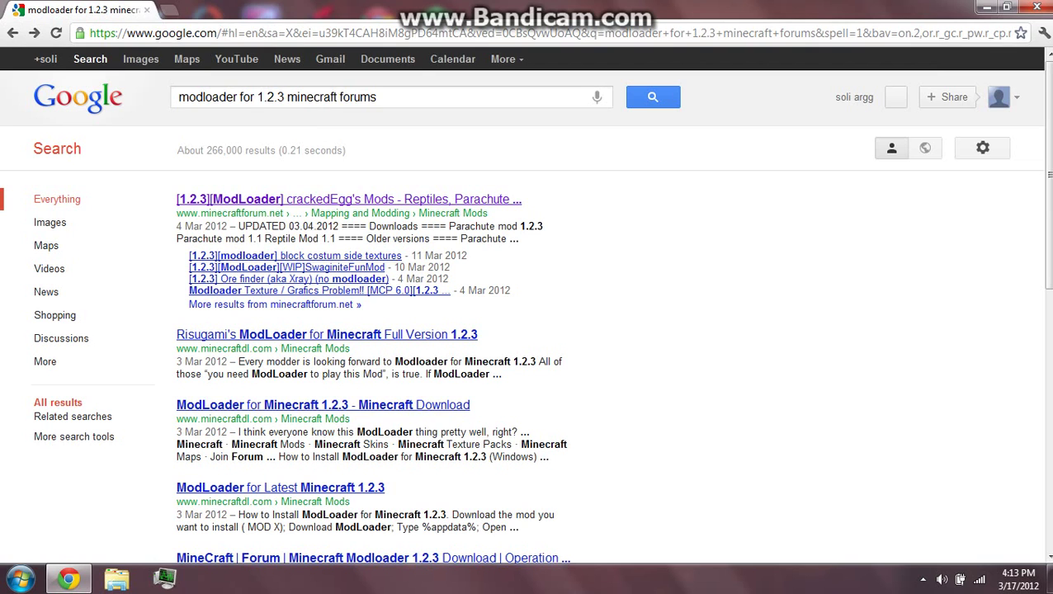
- Replace the query and search Google for 'modloader 1.2.3 minecraft'
key(ctrl+a)
text(m)
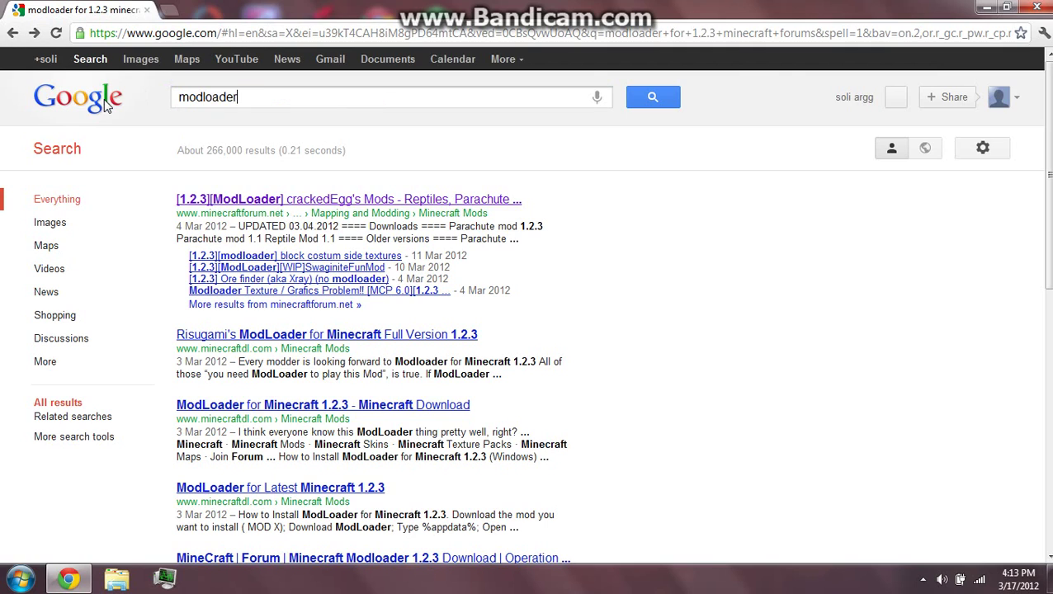
text(odloader 1.2.3)
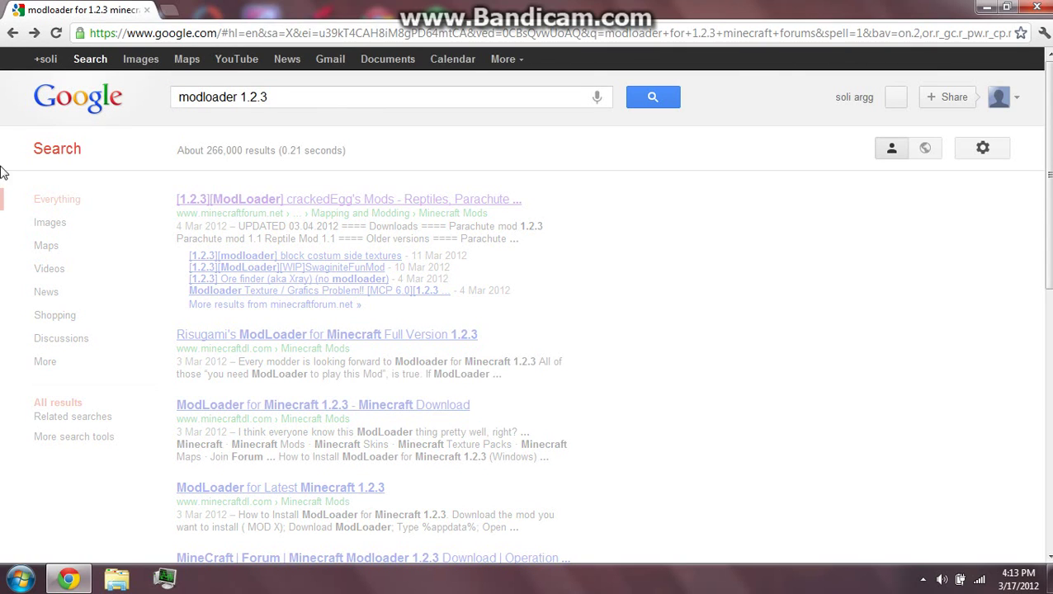
click(303, 98)
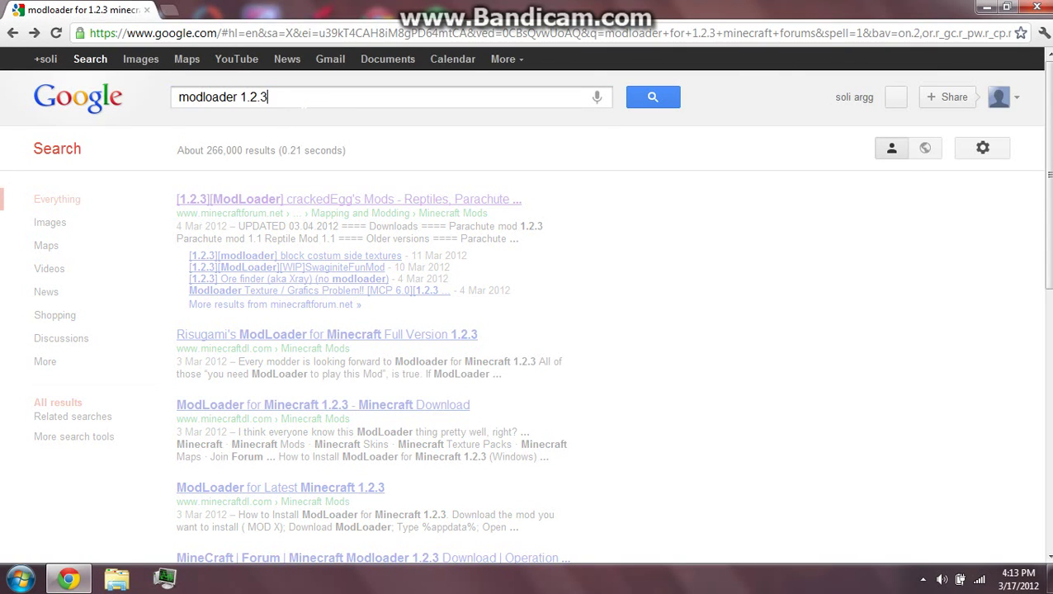
text(minecraft)
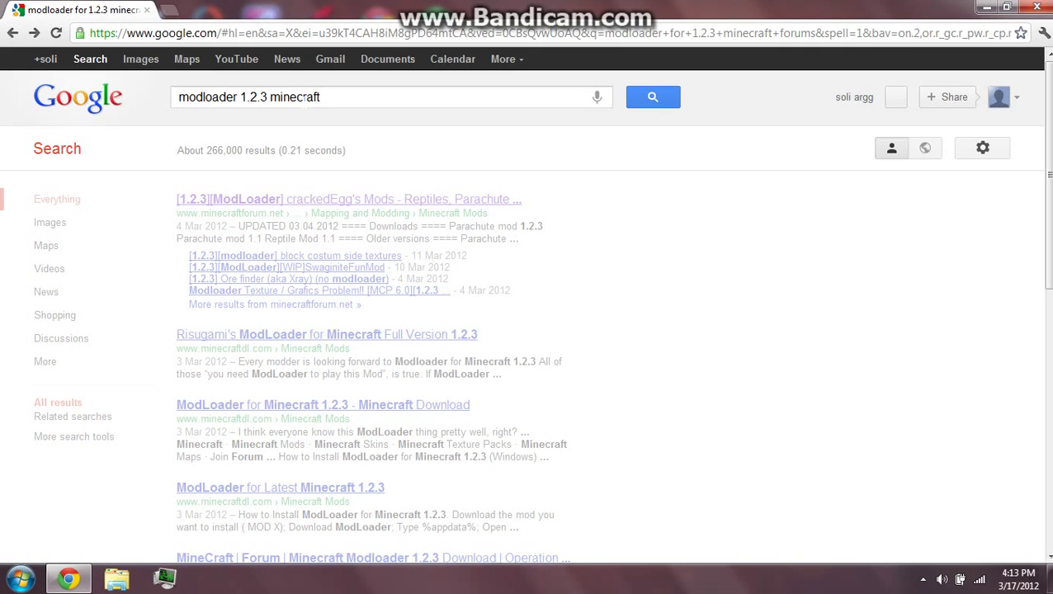
click(664, 99)
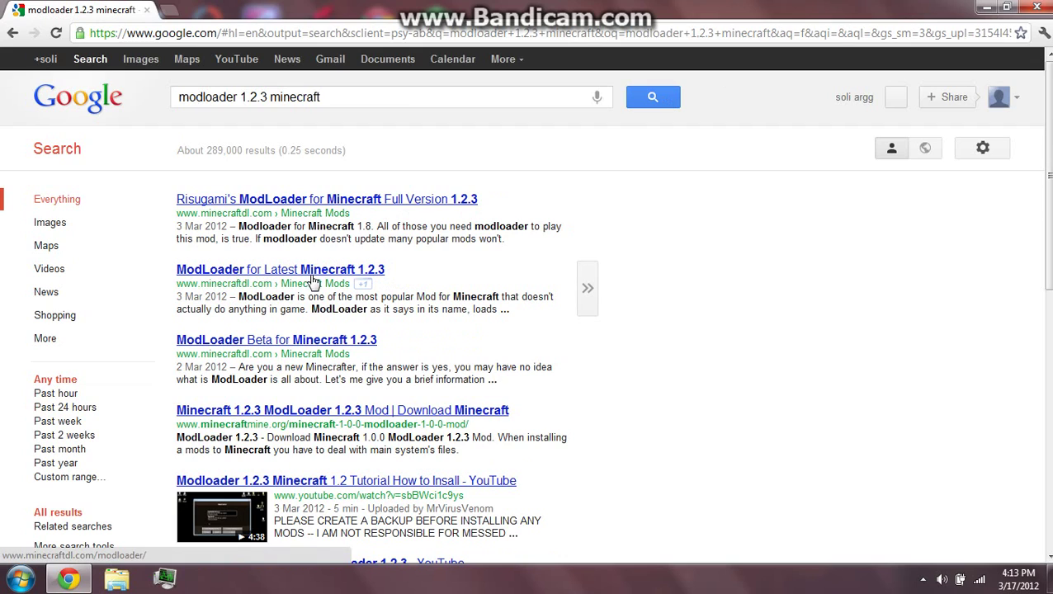
- Open the 'ModLoader for Latest Minecraft 1.2.3' article on MinecraftDL and scroll down it
click(320, 277)
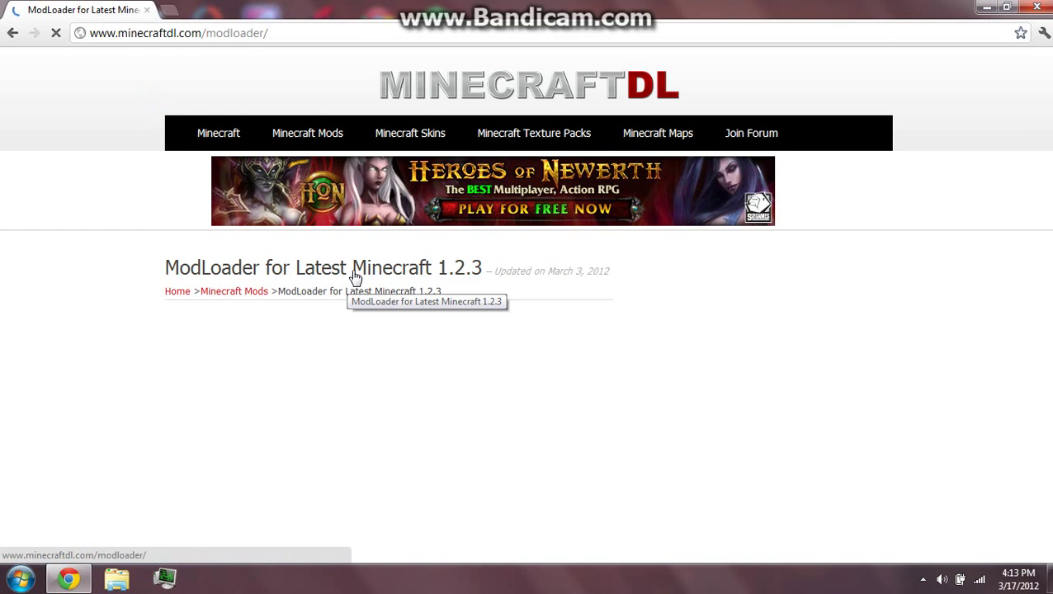
scroll(354, 279, down, 1)
scroll(342, 357, down, 1)
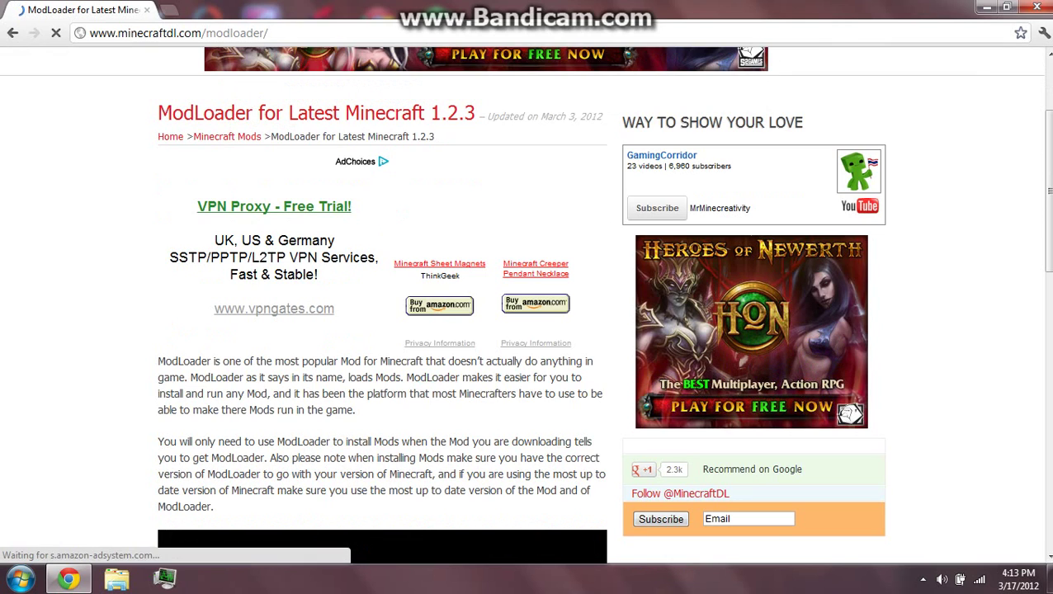
scroll(281, 293, down, 3)
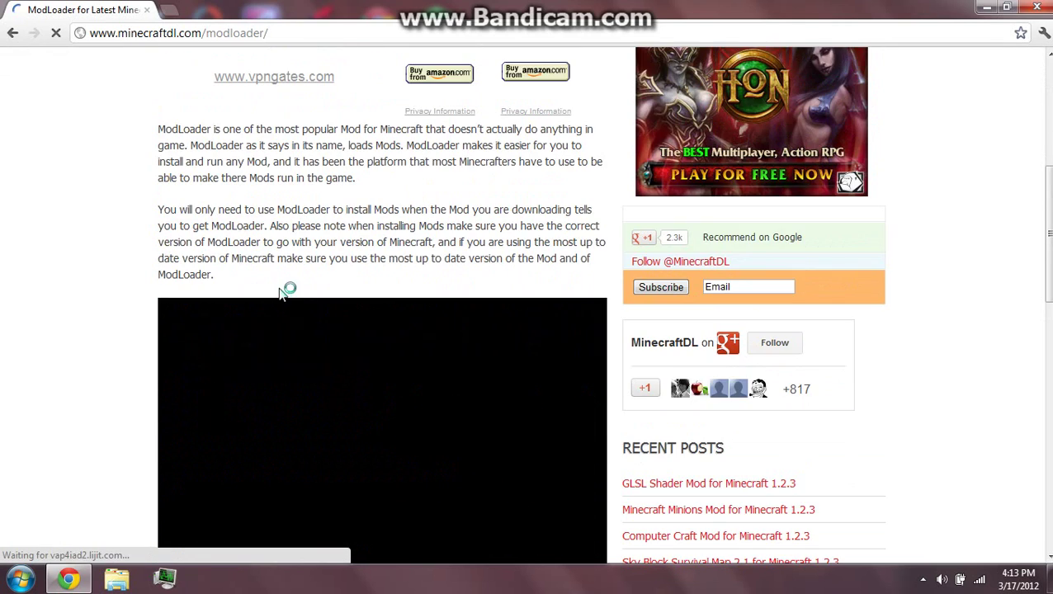
scroll(312, 207, down, 1)
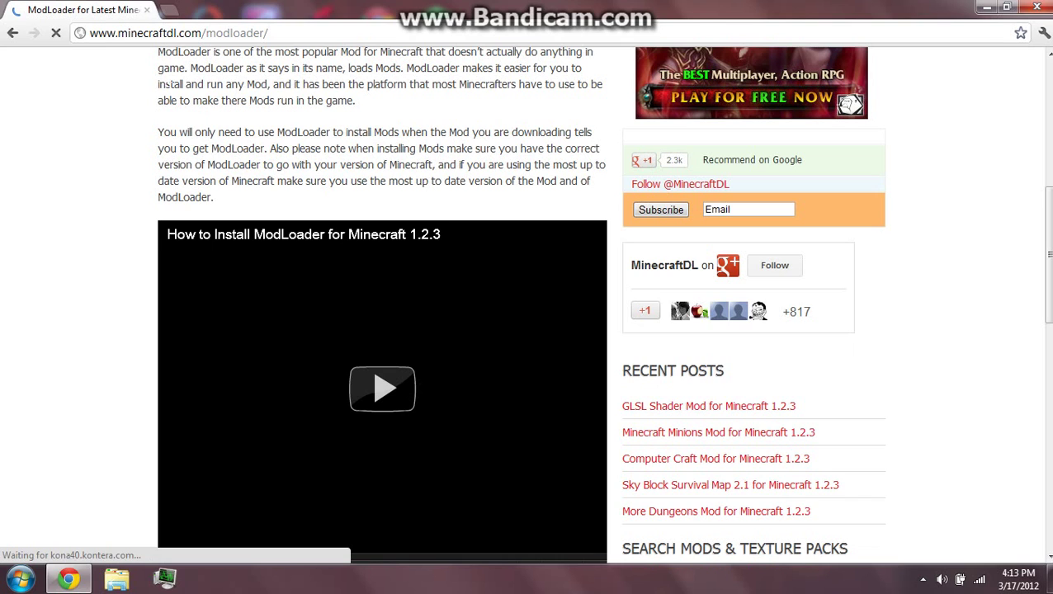
- Highlight the description and the 10 install steps, scrolling down to the download link
drag(171, 84, 289, 148)
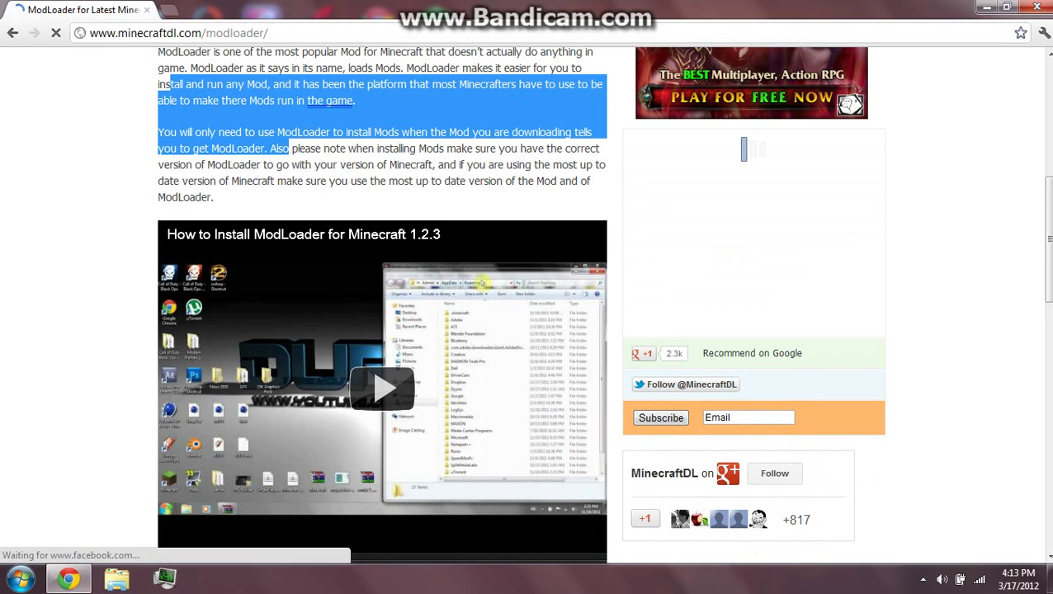
click(289, 148)
scroll(307, 256, down, 5)
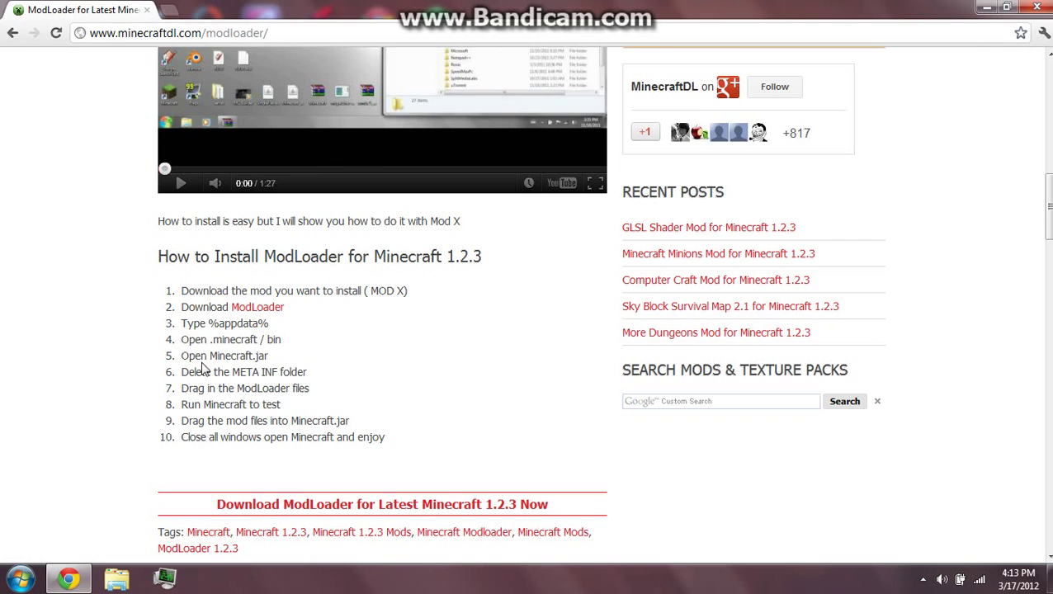
drag(181, 291, 385, 437)
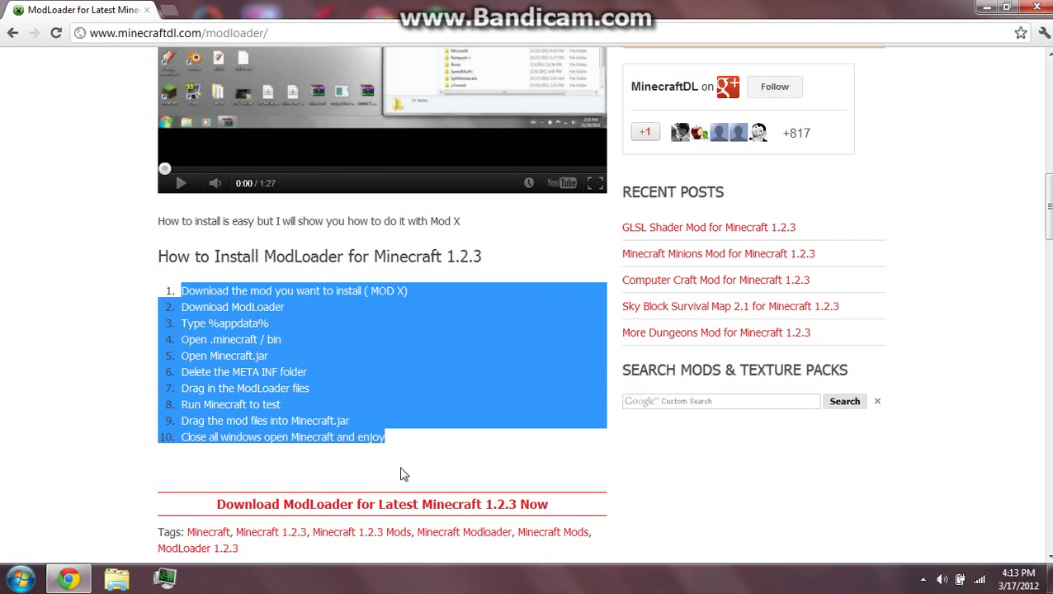
click(371, 426)
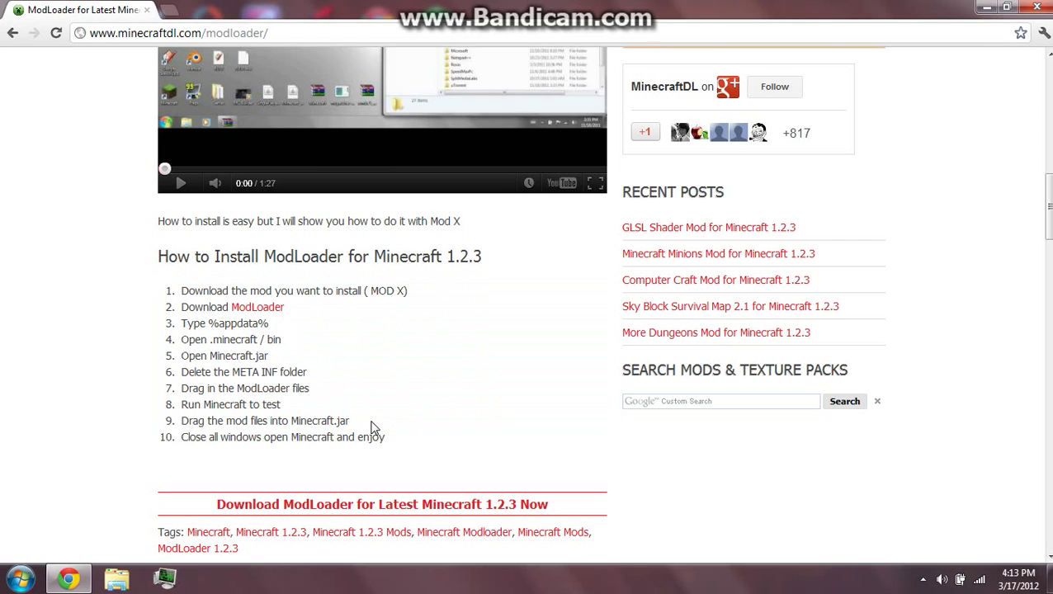
scroll(316, 412, down, 2)
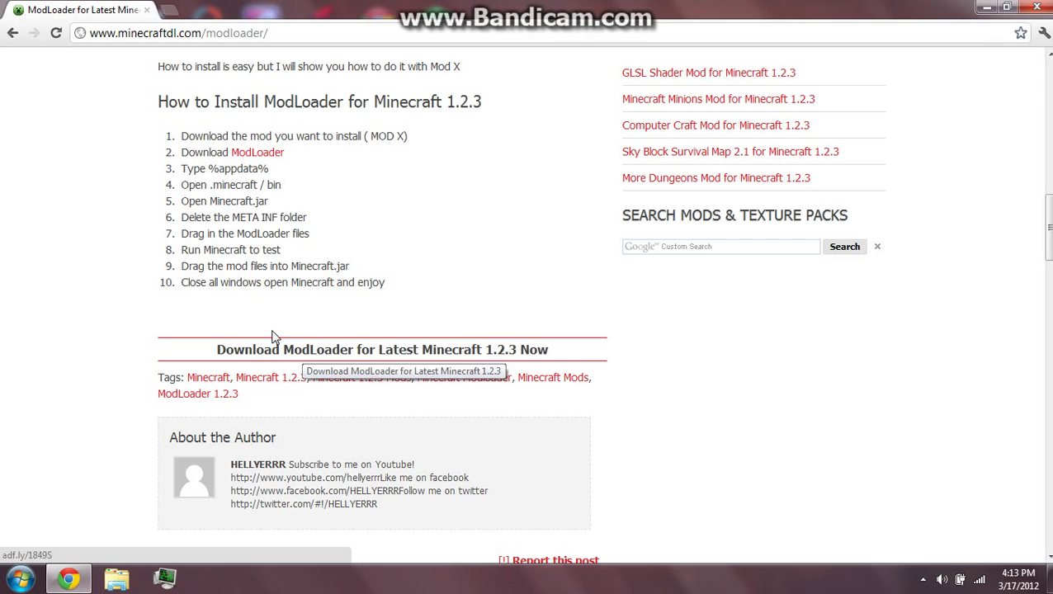
- Minimize Chrome and open the Downloads folder via the Documents library
click(59, 583)
click(22, 581)
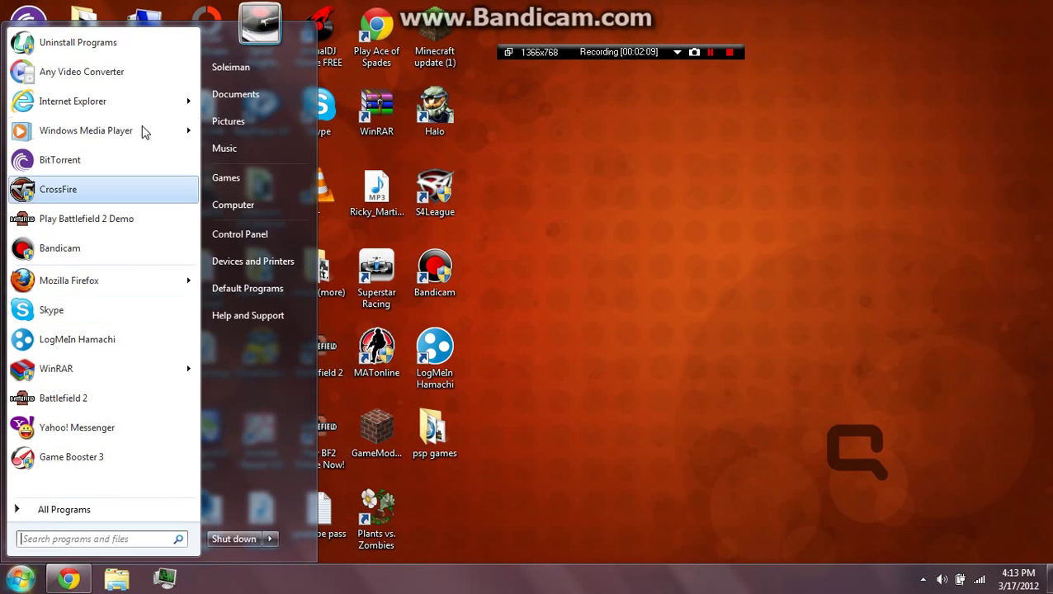
click(259, 97)
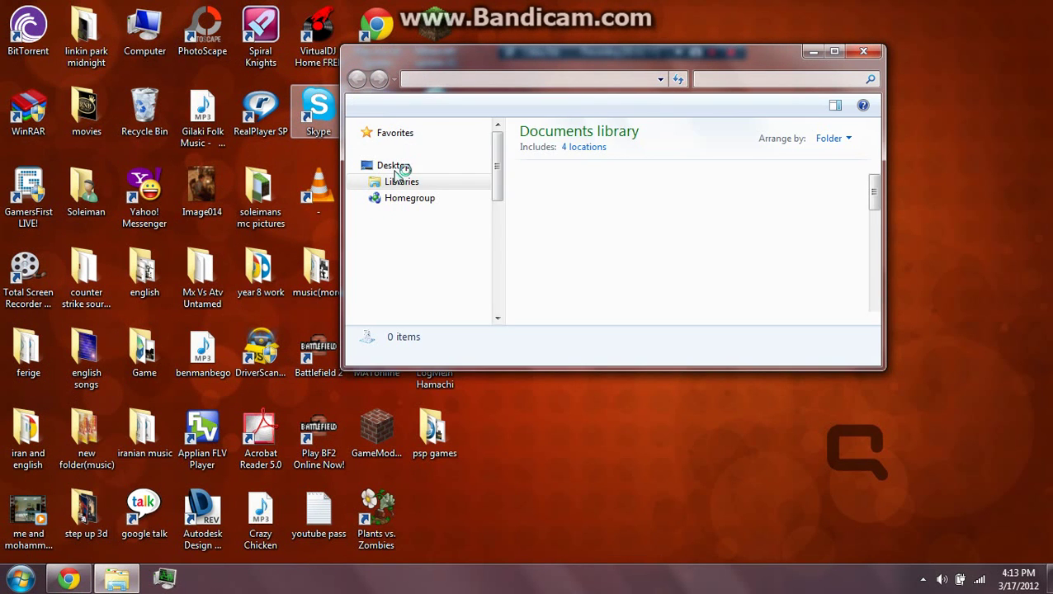
click(407, 151)
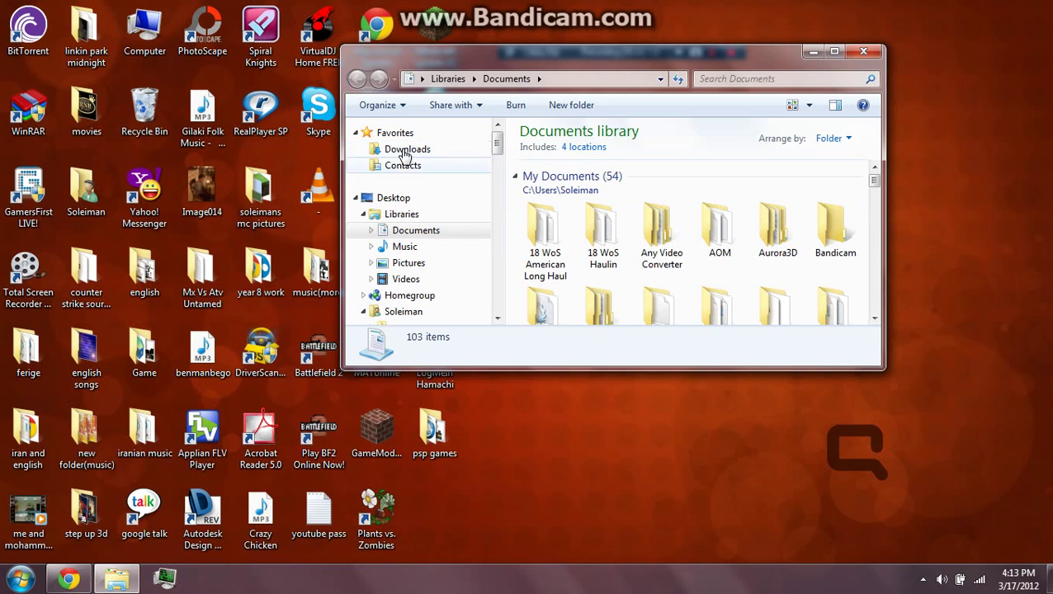
drag(872, 165, 879, 276)
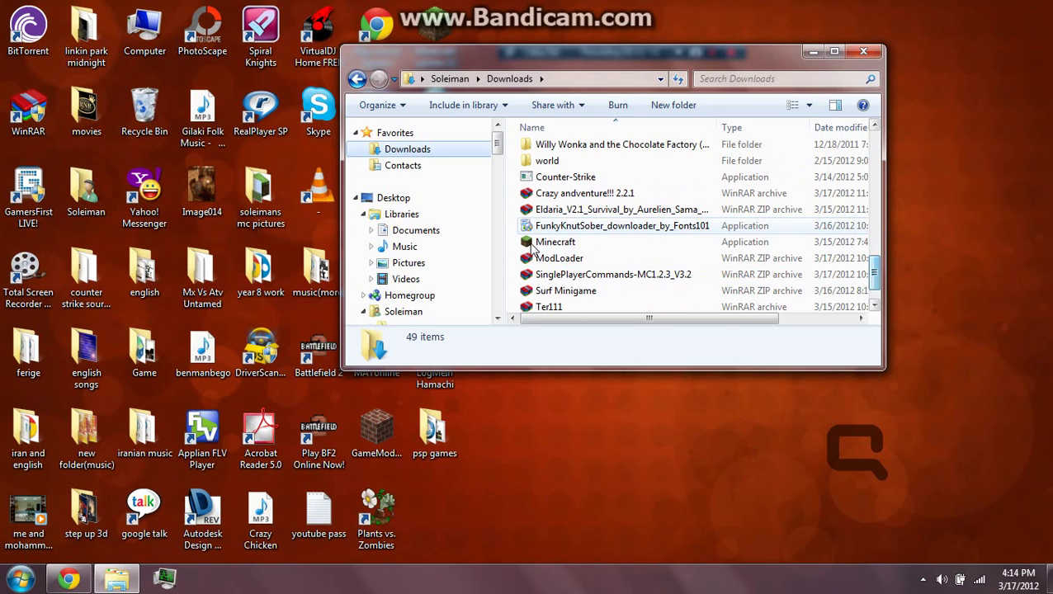
- Select the ModLoader ZIP in Downloads and minimize the folder window
click(561, 258)
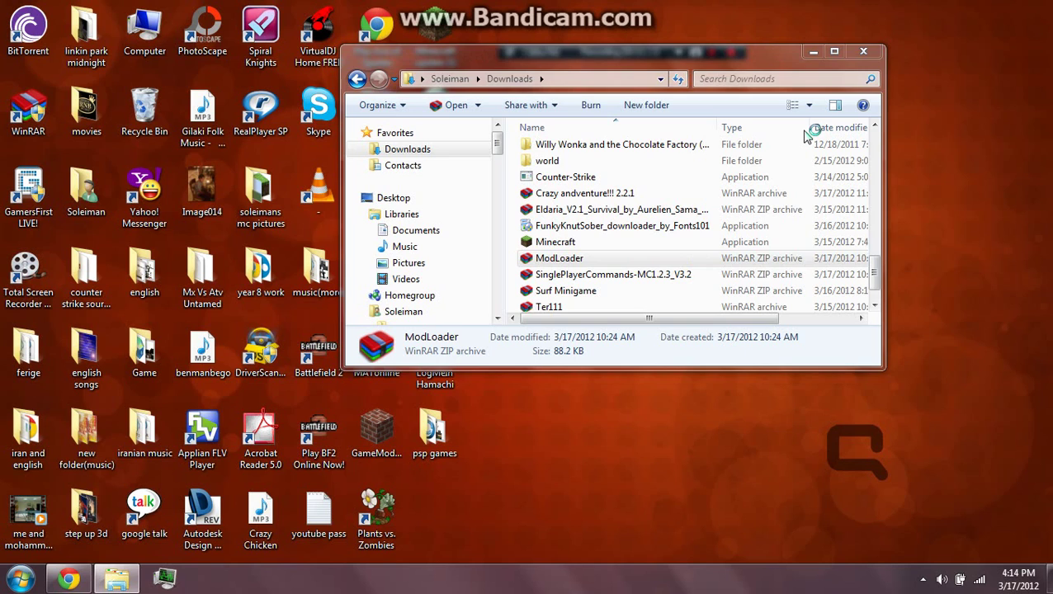
click(815, 52)
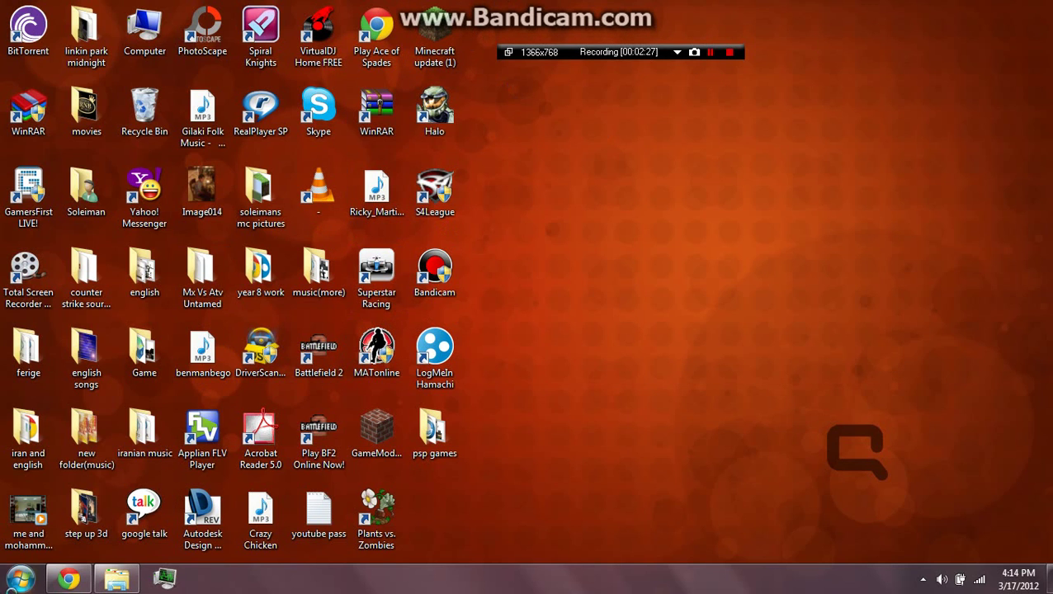
click(20, 578)
- Use the Run prompt to open the AppData\Roaming folder
text(run)
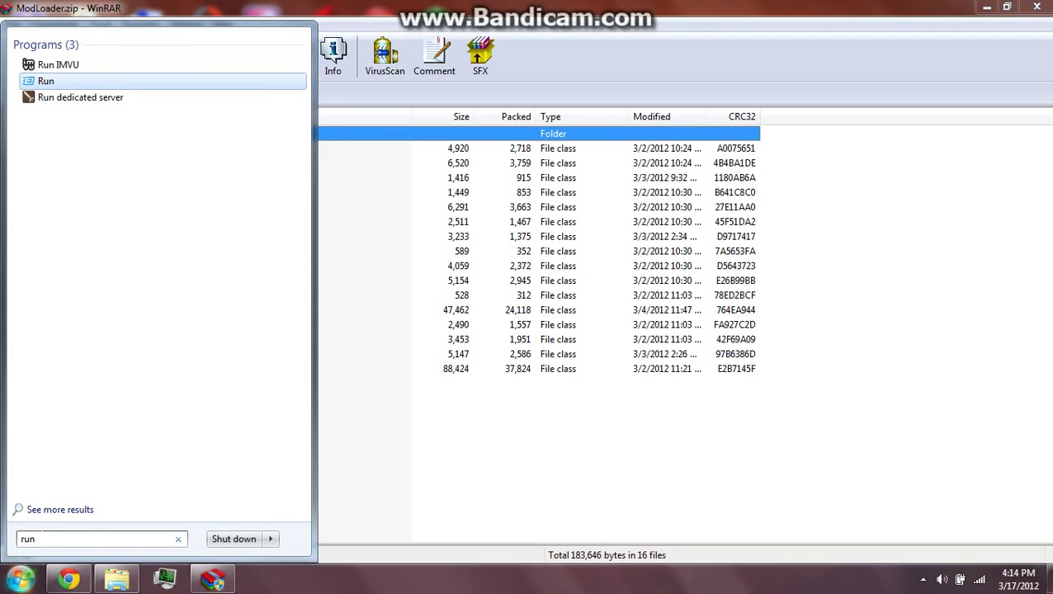
key(Return)
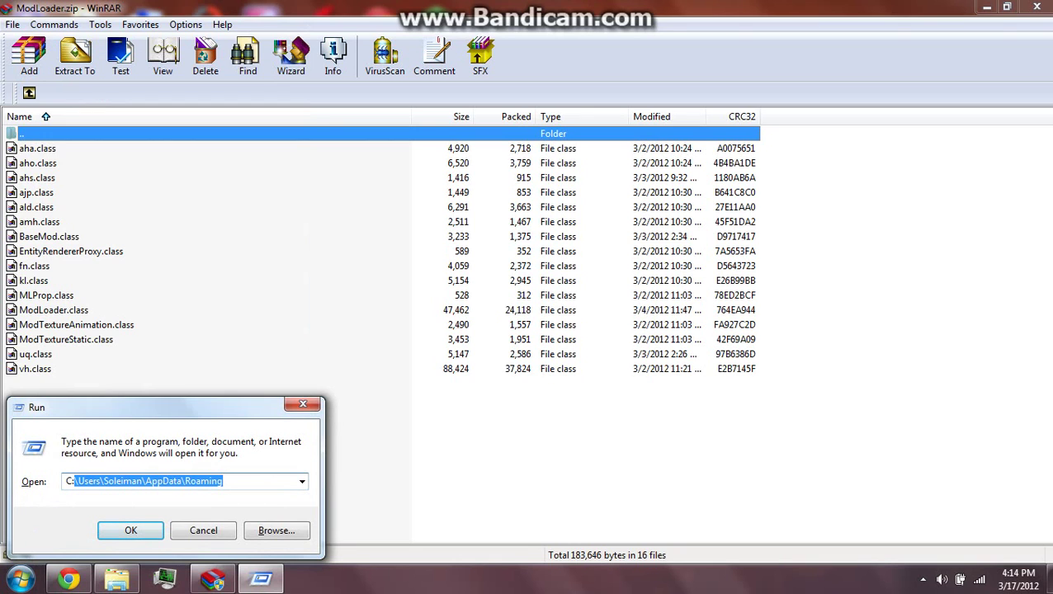
click(225, 481)
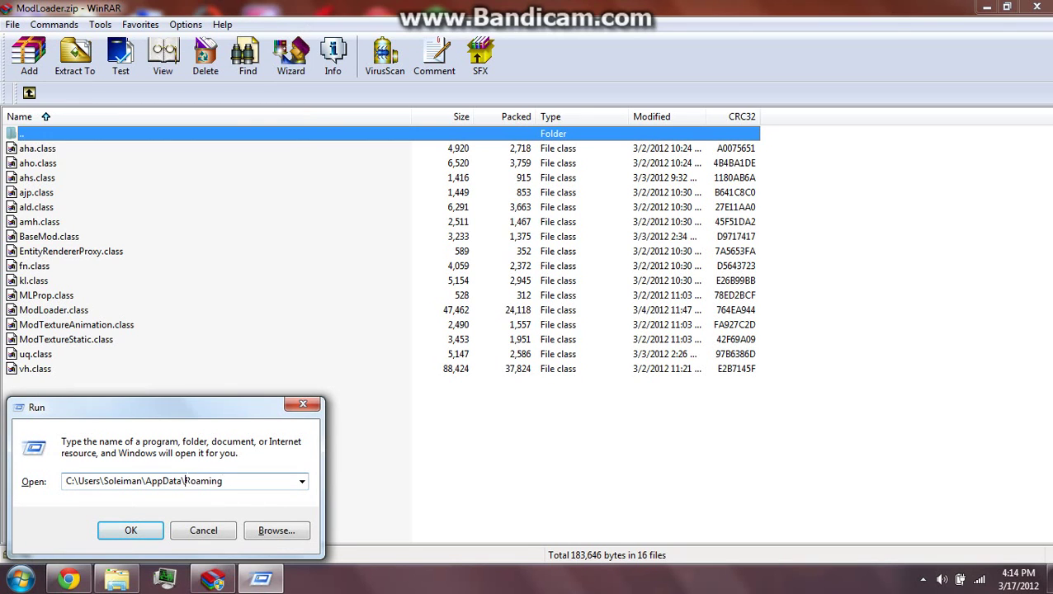
click(138, 529)
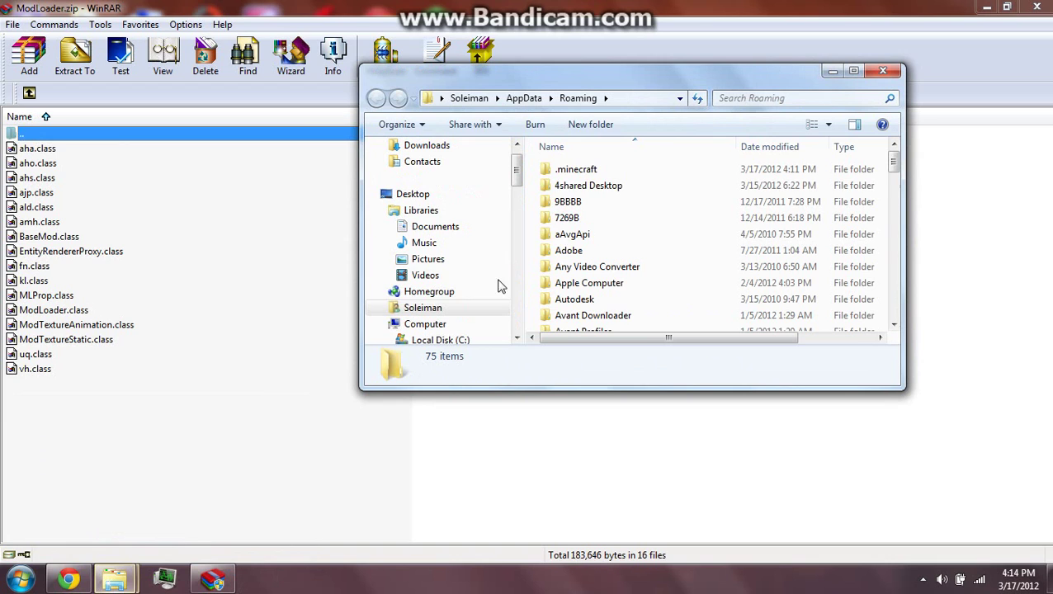
- Open .minecraft\bin in the maximized window, then bring back Chrome's install steps
click(564, 171)
double_click(571, 83)
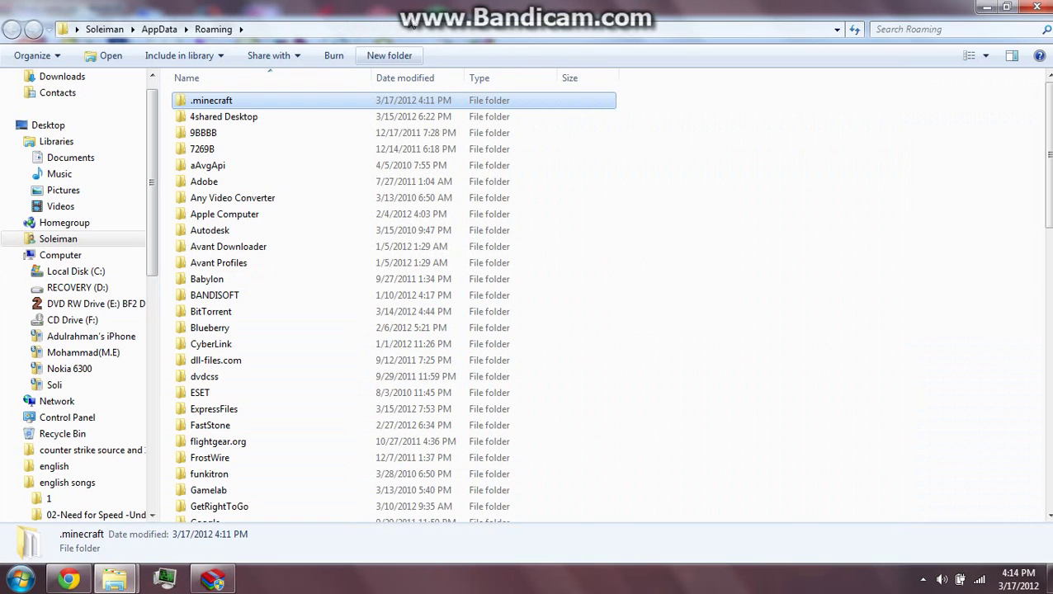
double_click(208, 102)
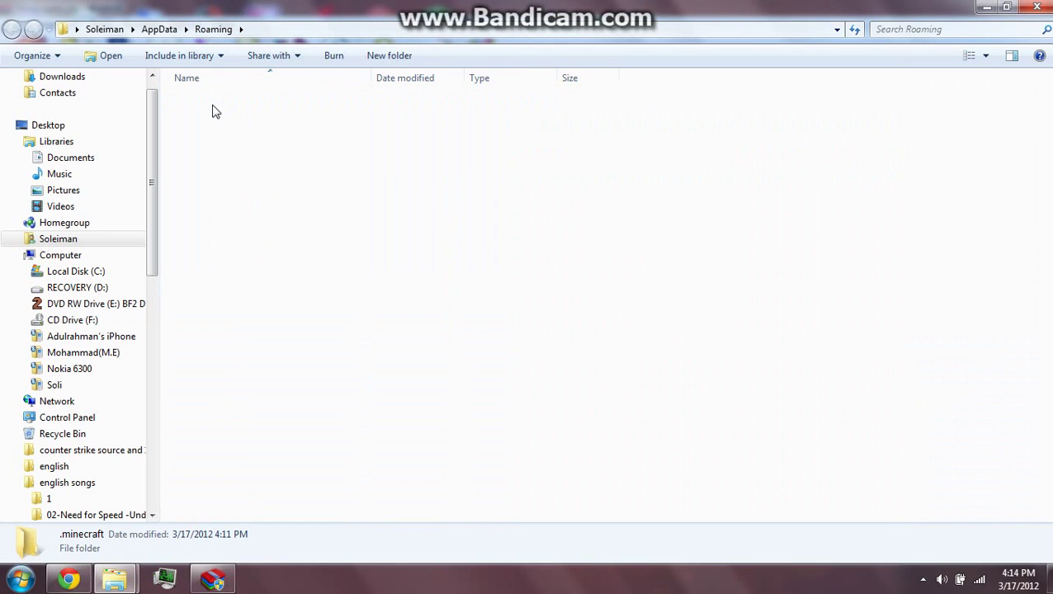
click(199, 134)
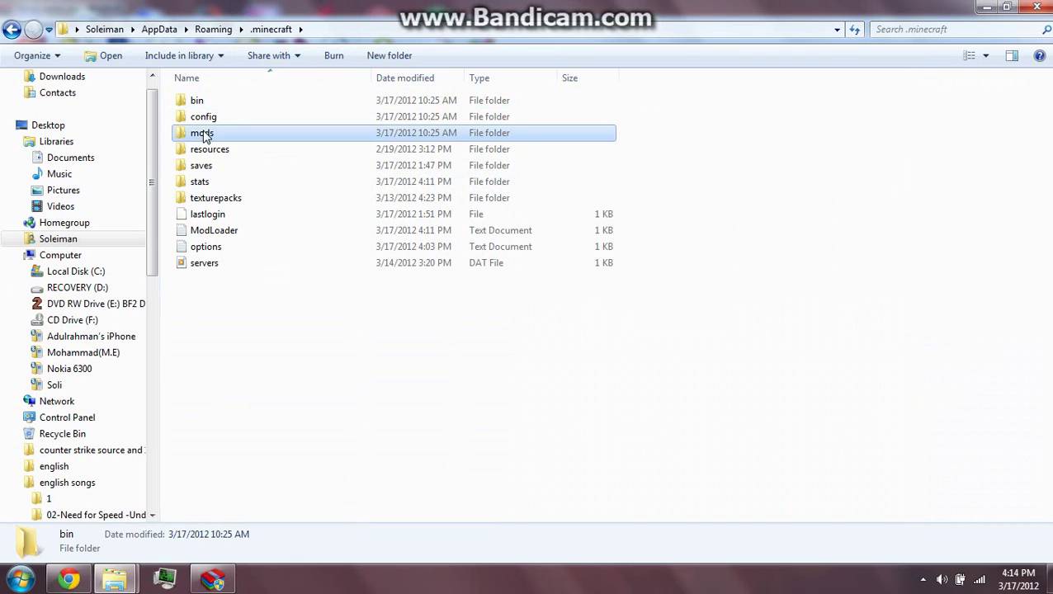
click(199, 118)
click(199, 102)
double_click(199, 102)
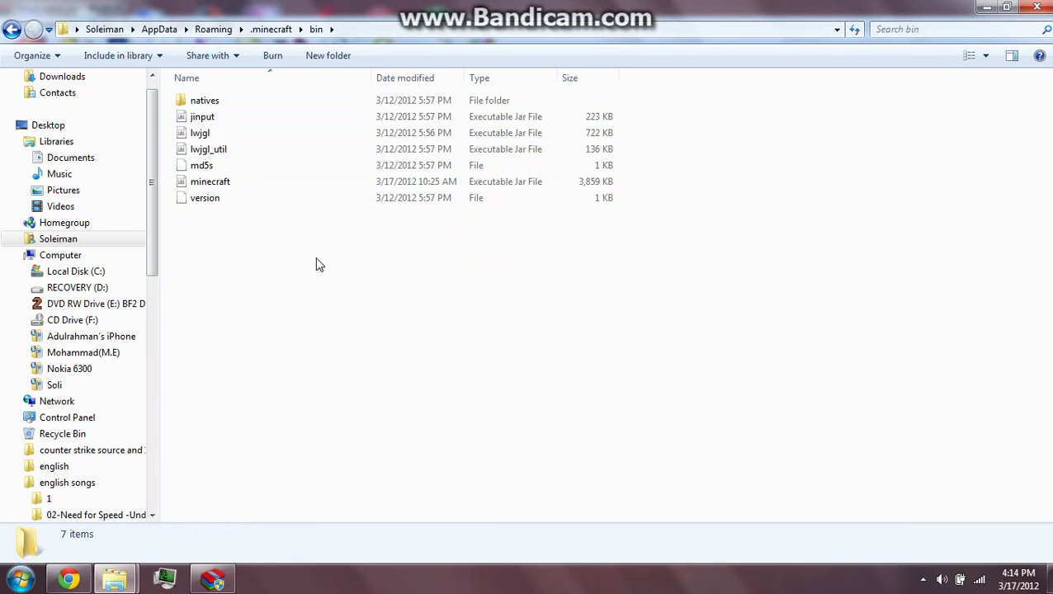
drag(236, 244, 196, 245)
click(63, 578)
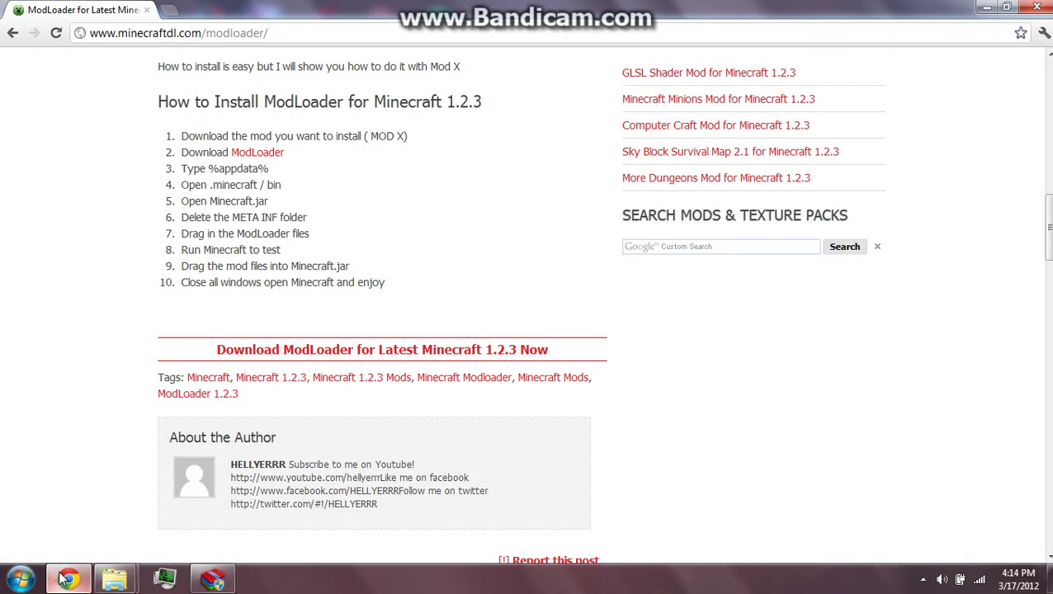
- Open minecraft.jar from the bin folder with WinRAR archiver
click(66, 579)
click(212, 183)
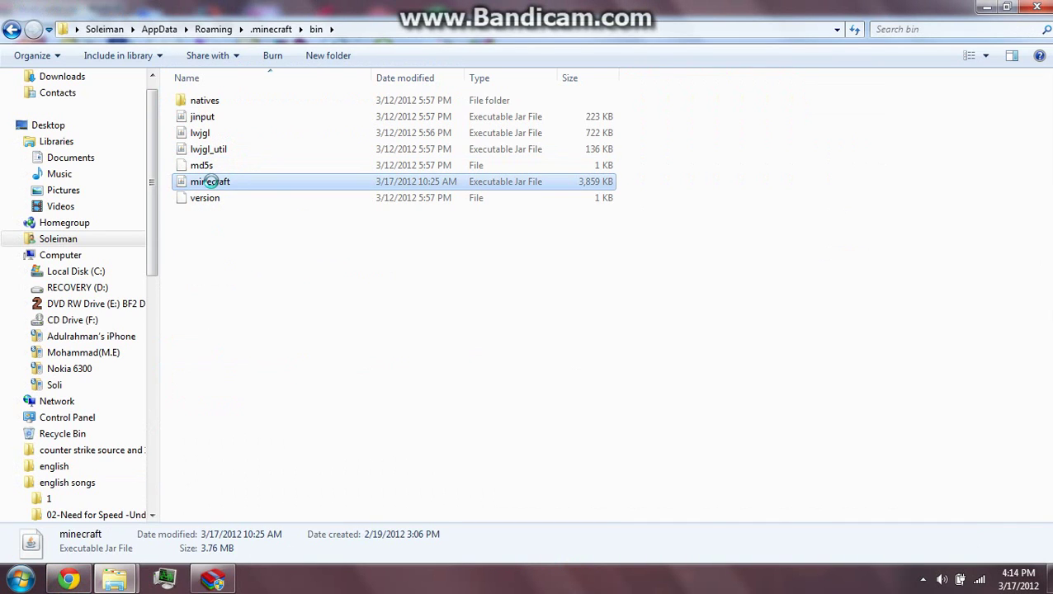
right_click(211, 182)
mouse_move(254, 282)
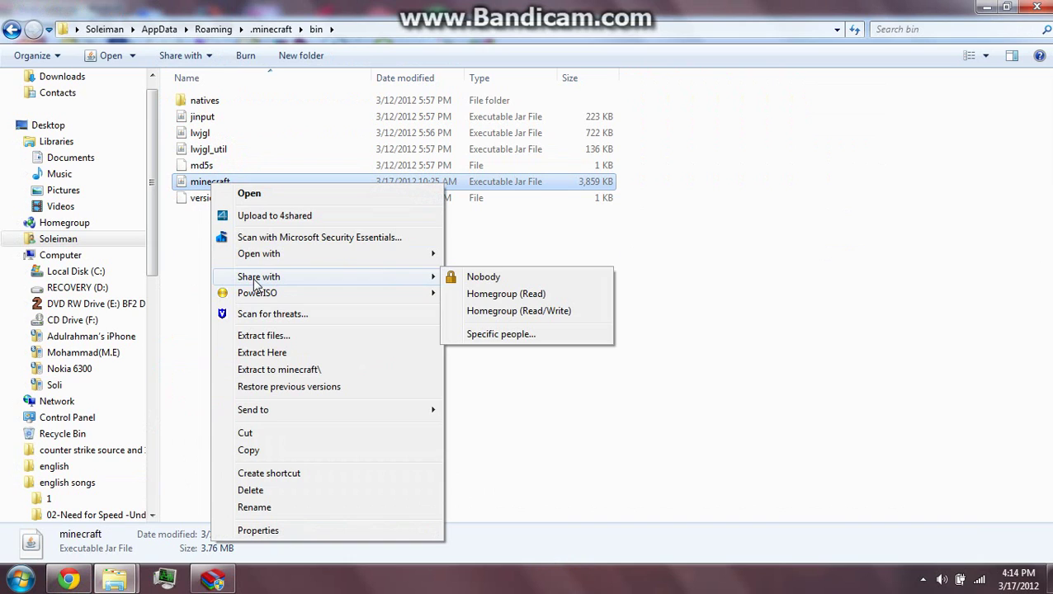
mouse_move(257, 254)
click(507, 291)
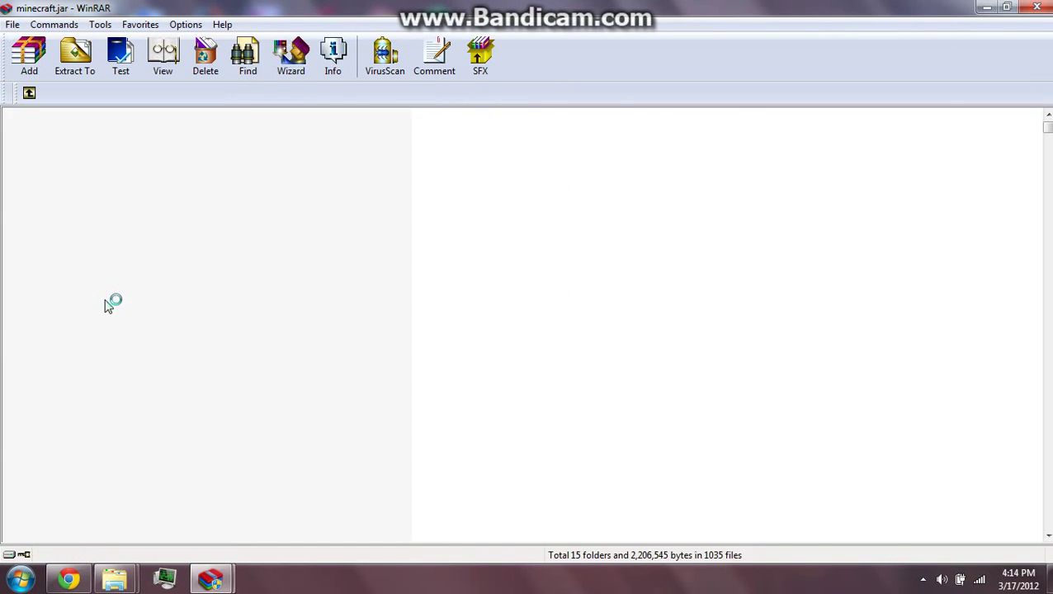
- Locate ModLoader.class among the jar's class files
scroll(51, 354, down, 3)
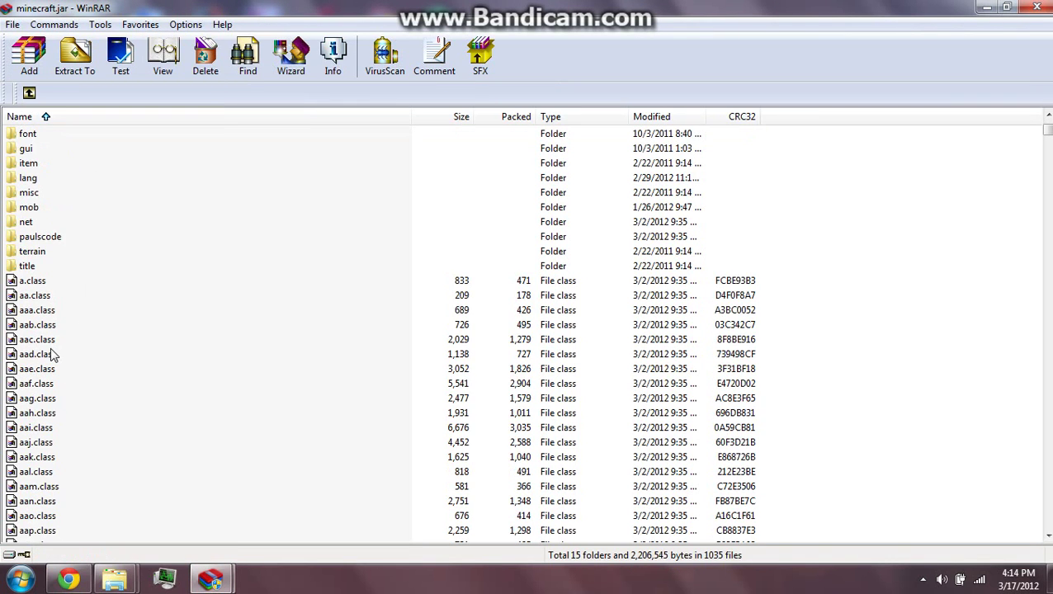
click(113, 411)
key(m)
key(Down)
key(Down)
key(Down)
key(Down)
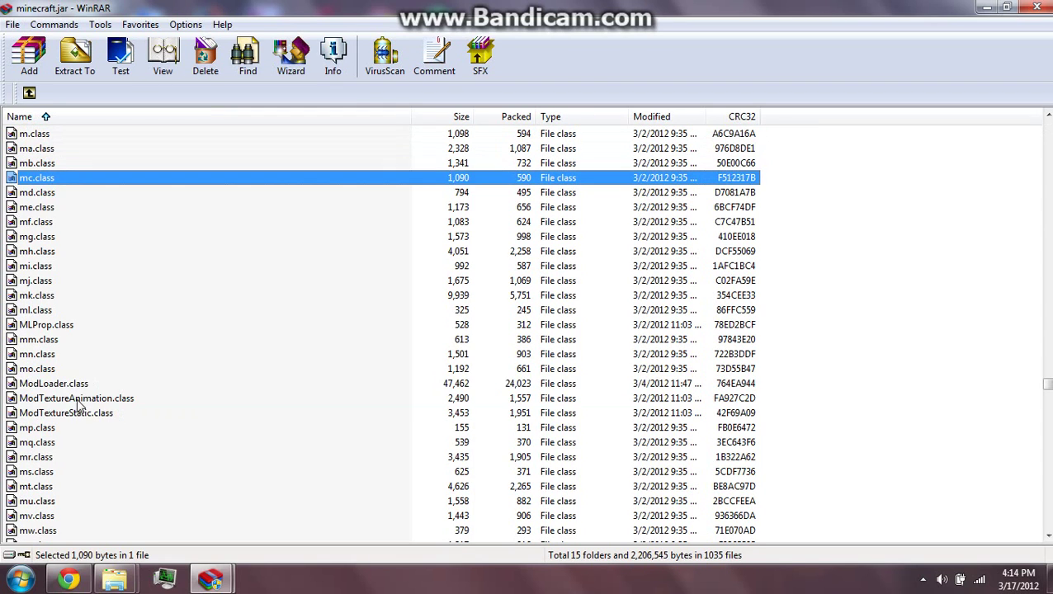
click(70, 386)
scroll(939, 423, down, 9)
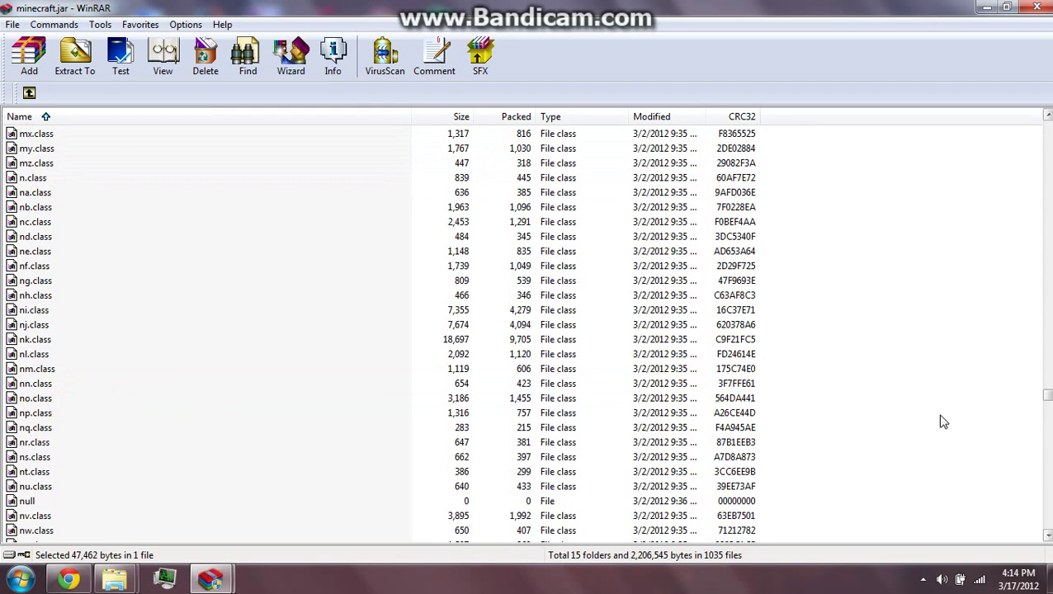
scroll(740, 430, up, 7)
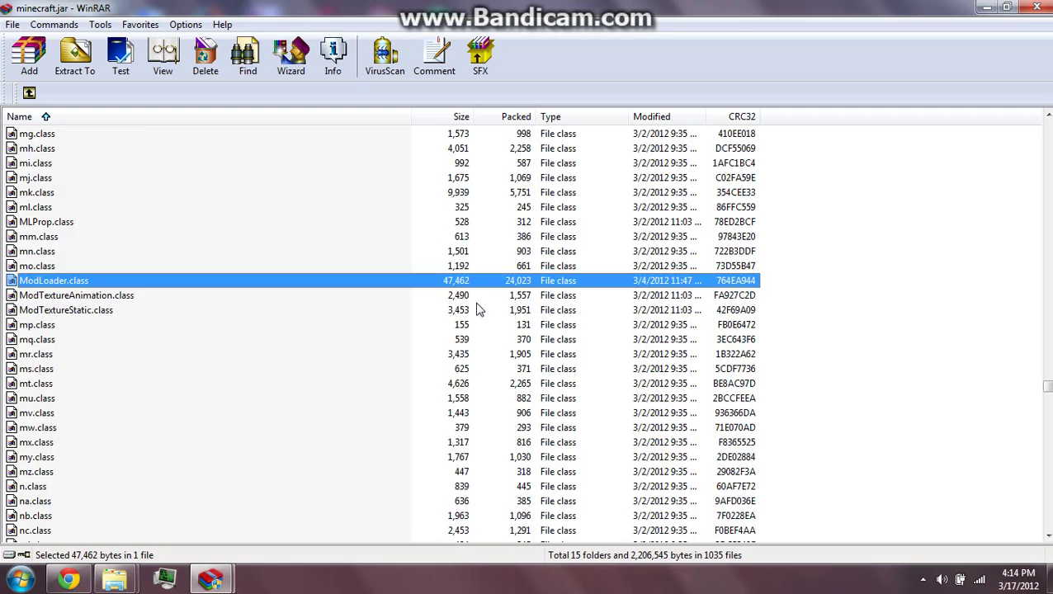
scroll(381, 418, up, 20)
- Switch between the WinRAR windows to bring ModLoader.zip back up
mouse_move(82, 585)
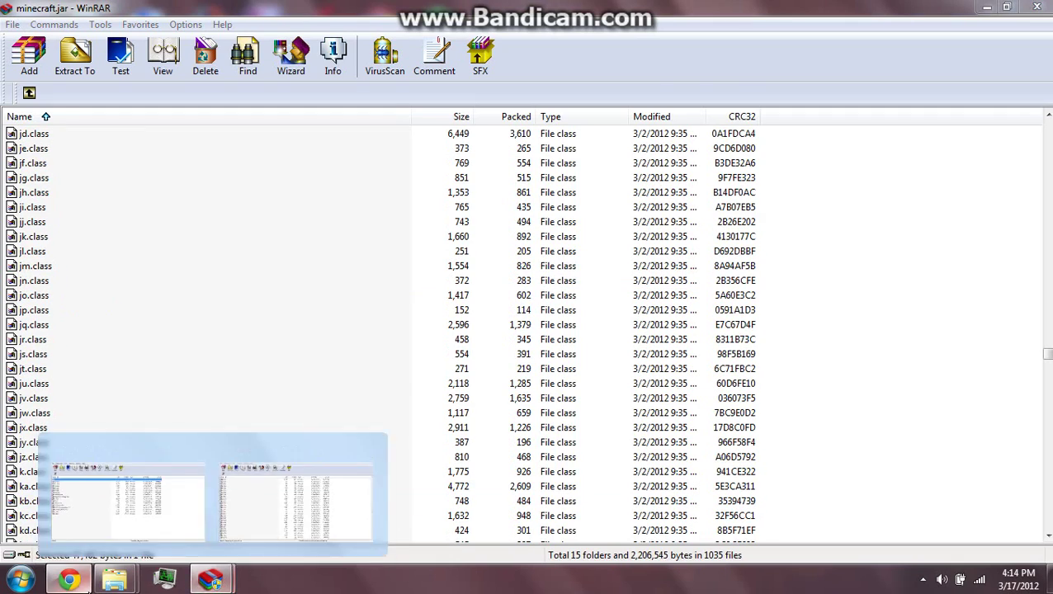
mouse_move(115, 580)
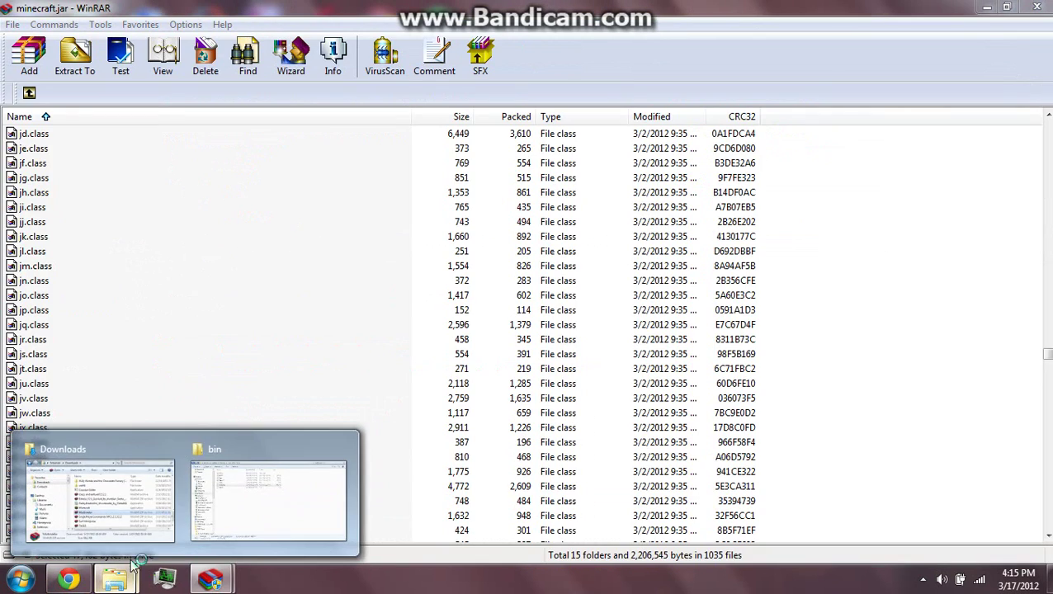
click(97, 504)
click(280, 415)
click(234, 572)
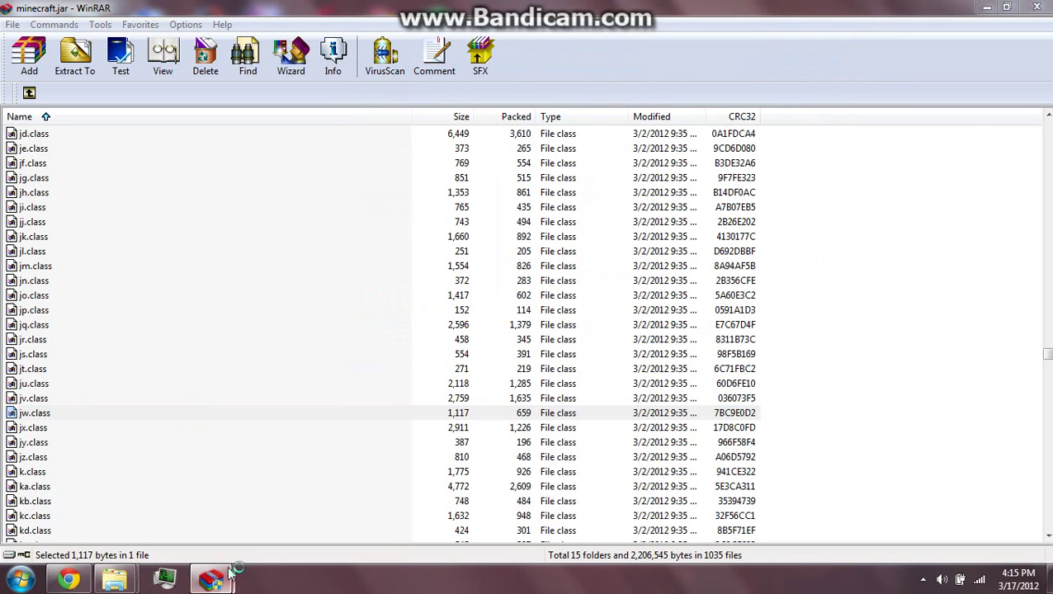
mouse_move(233, 572)
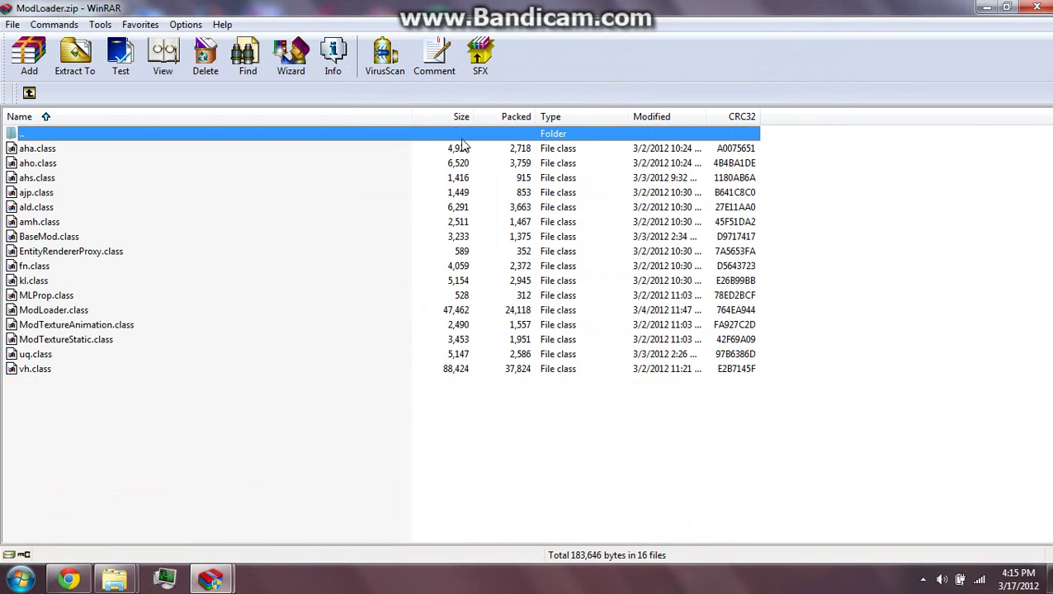
- Restore the ModLoader.zip window and move it right of minecraft.jar
double_click(246, 8)
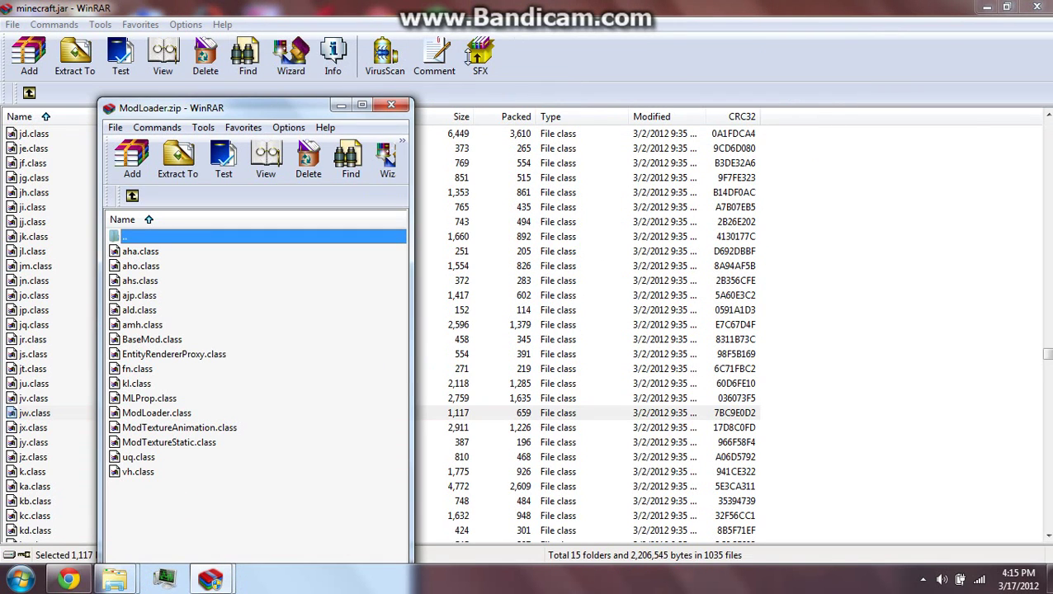
drag(300, 107, 654, 19)
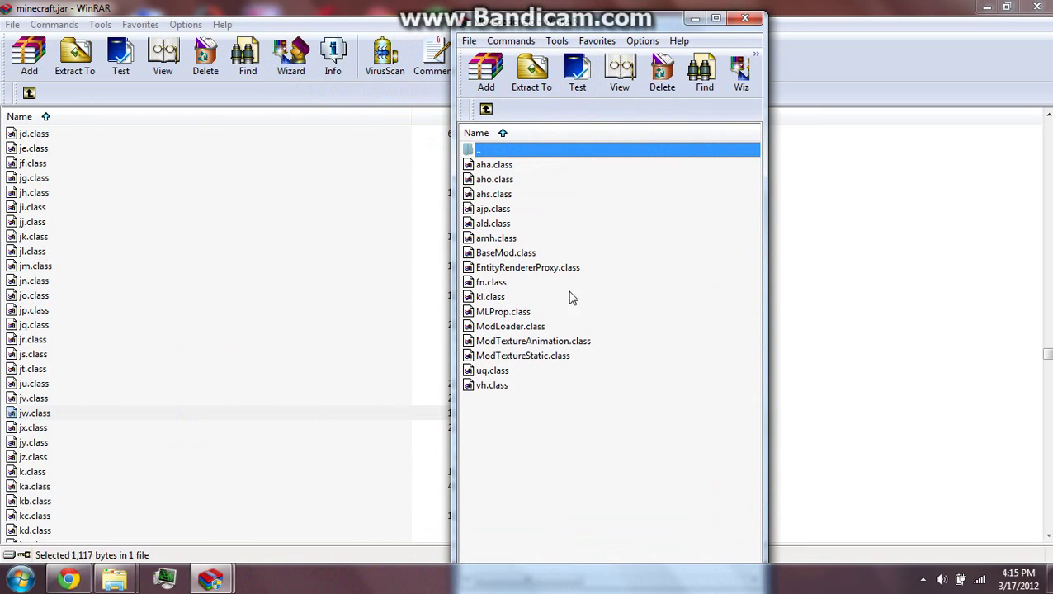
drag(1048, 355, 1048, 122)
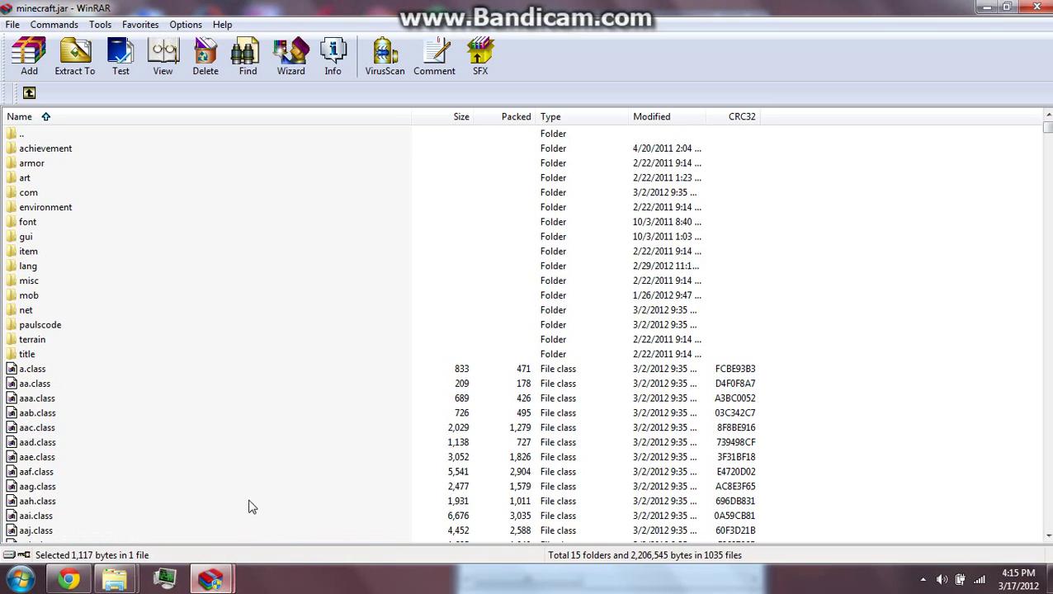
mouse_move(211, 580)
click(180, 545)
- Marquee-select ModLoader.zip's 16 class files, then bring minecraft.jar forward and close it
drag(582, 444, 491, 168)
right_click(490, 168)
click(509, 500)
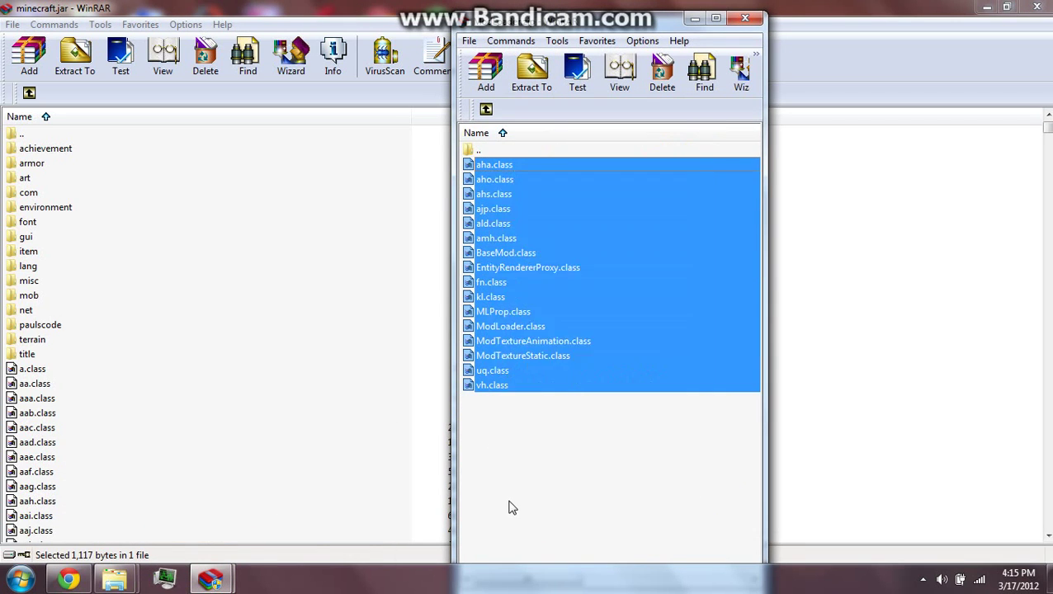
click(478, 153)
drag(535, 429, 616, 263)
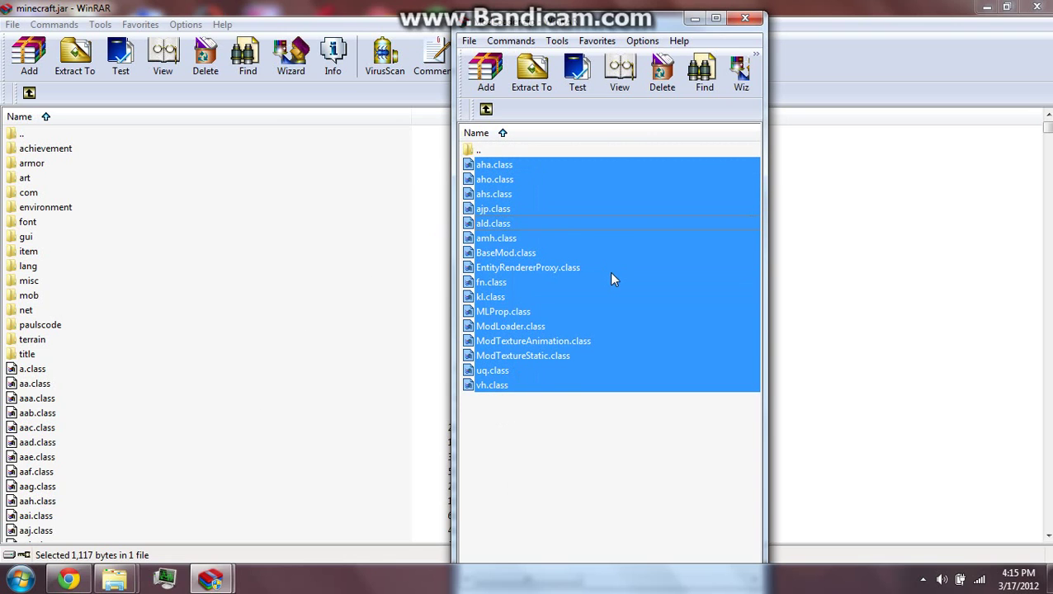
click(630, 452)
click(239, 471)
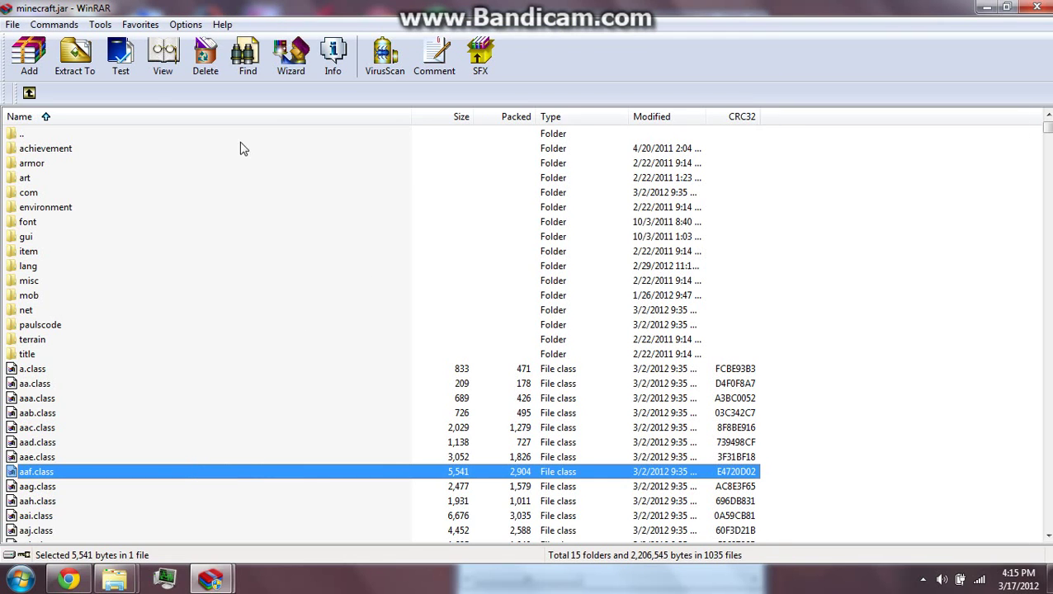
click(1036, 7)
- Close the ModLoader.zip archive, the Downloads window and the bin folder window
click(747, 18)
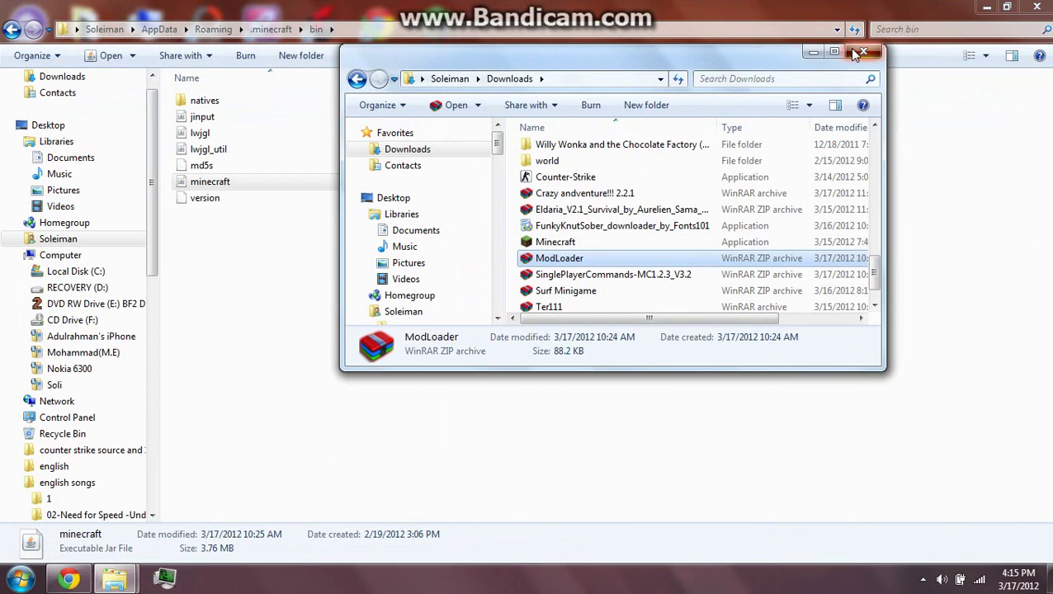
click(863, 52)
click(1036, 7)
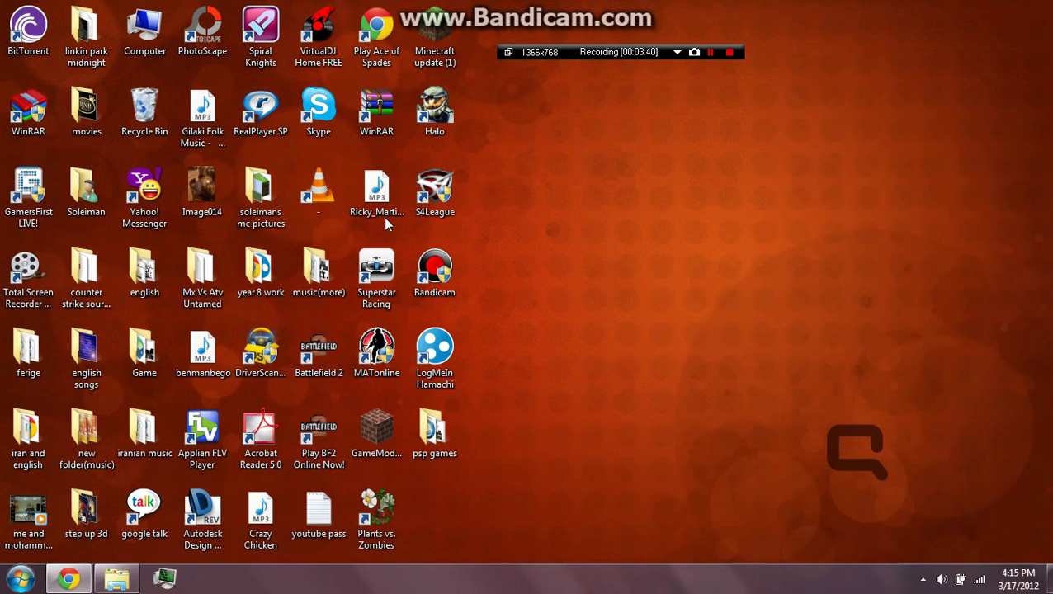
- Open the soleimans mc pictures folder and run Minecraft past the security warning
double_click(260, 194)
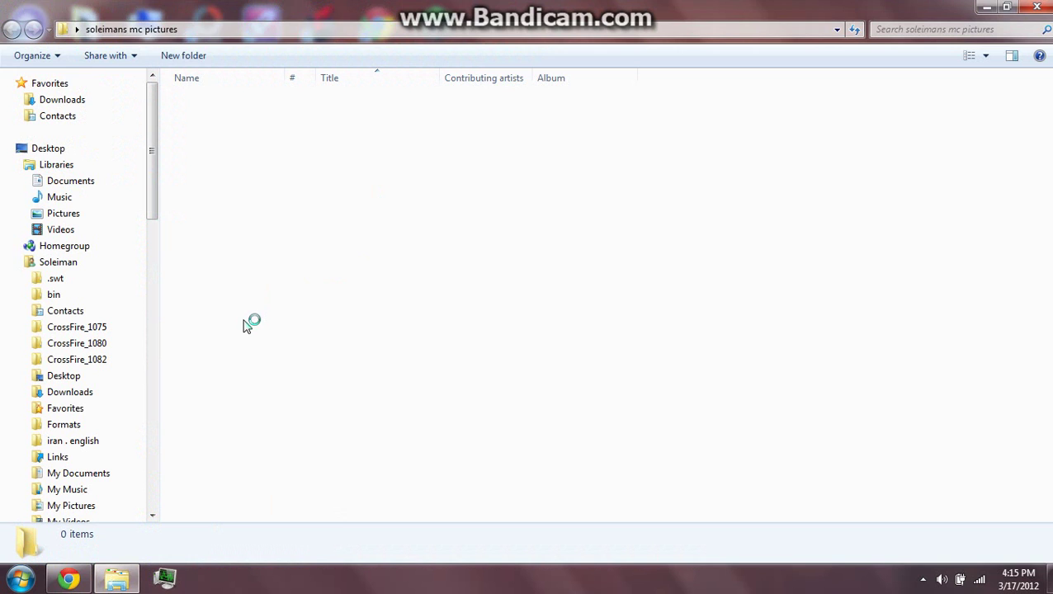
double_click(210, 376)
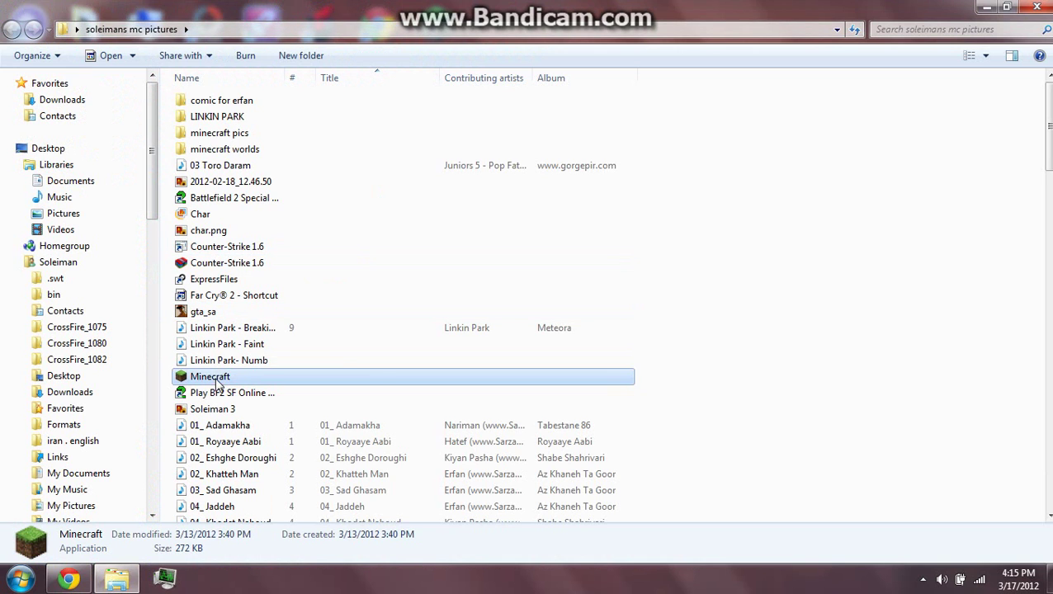
click(630, 302)
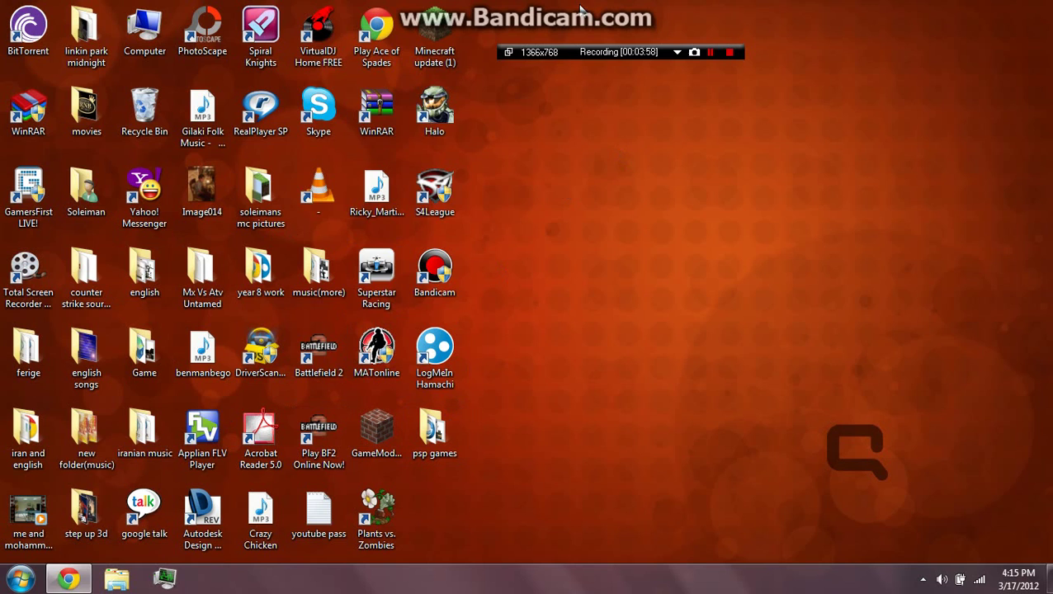
drag(510, 4, 635, 257)
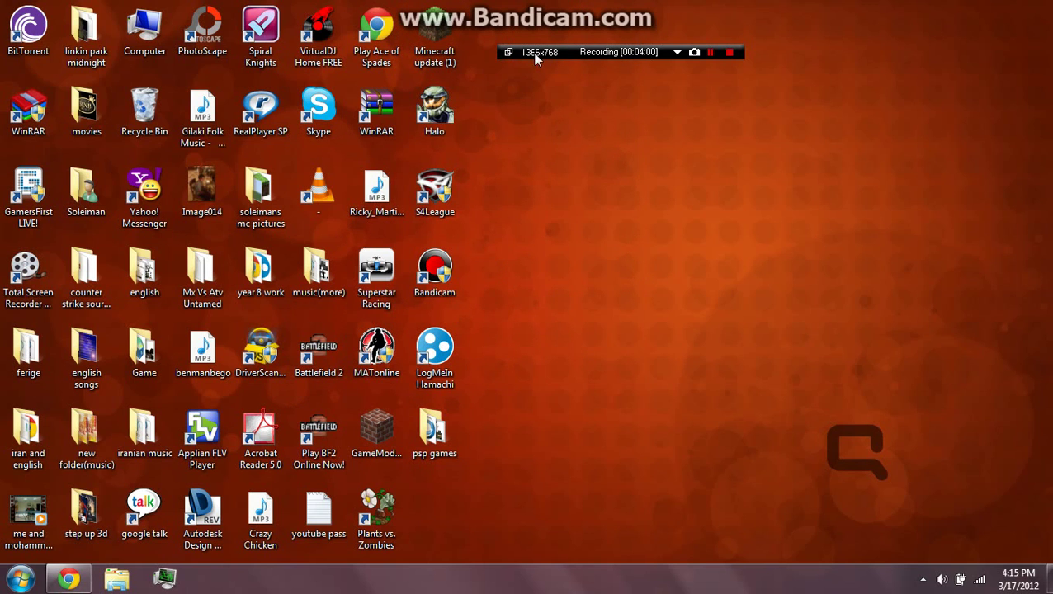
drag(330, 237, 623, 277)
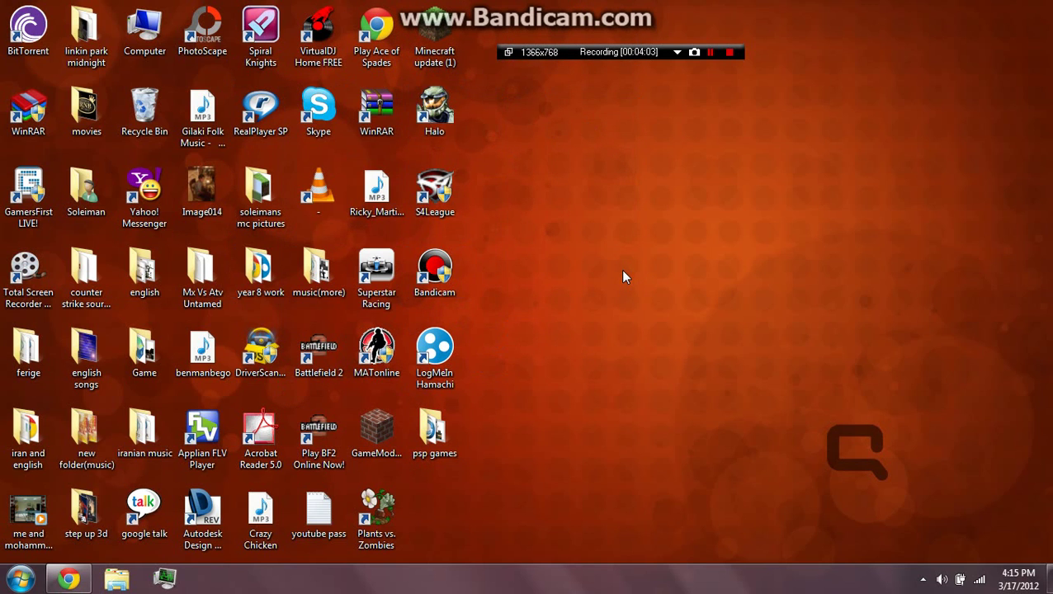
click(69, 577)
scroll(181, 185, up, 3)
scroll(181, 185, up, 2)
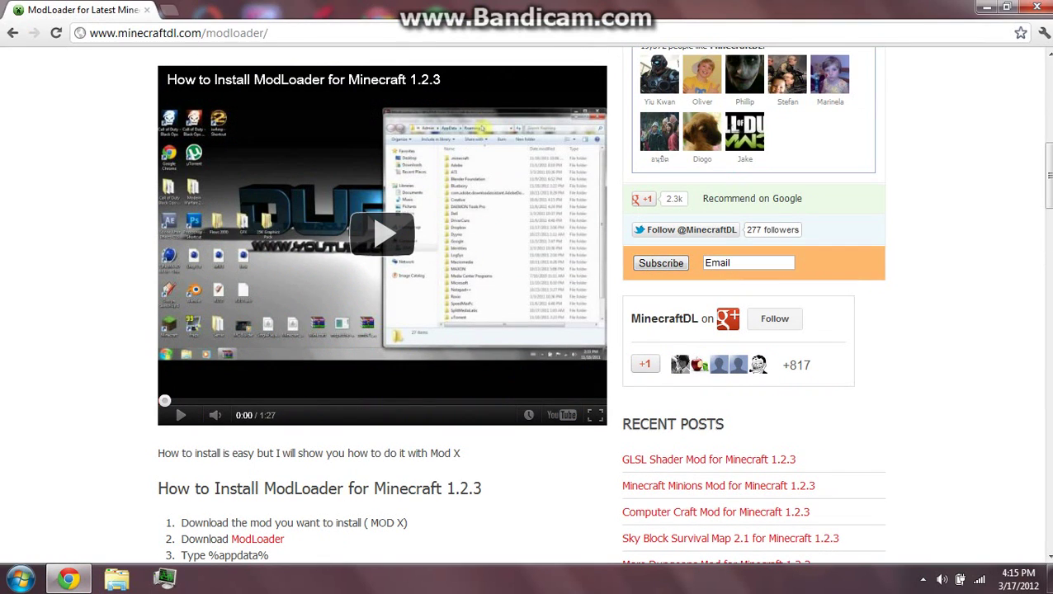
click(180, 39)
double_click(176, 37)
click(89, 220)
click(73, 578)
drag(609, 124, 649, 321)
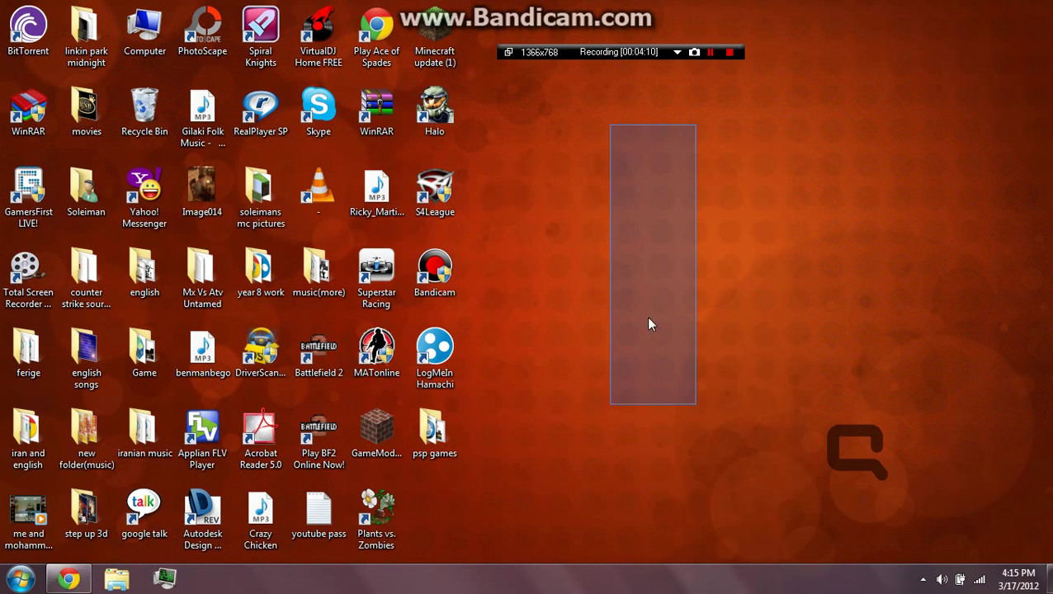
- Open the Minecraft update (1) launcher and replace the username with the account's username
double_click(434, 35)
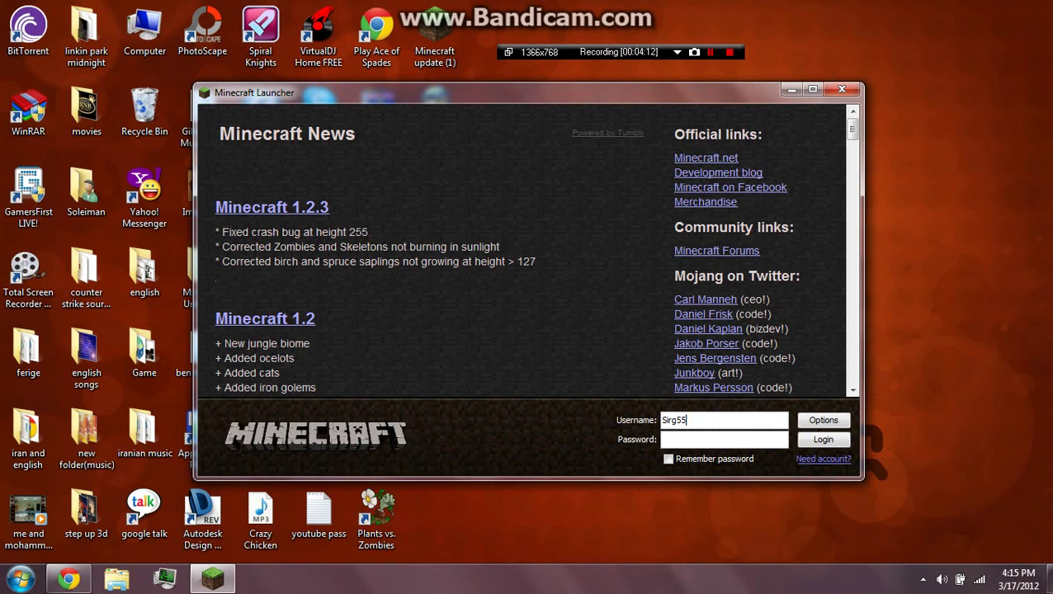
drag(736, 423, 468, 440)
key(BackSpace)
key(Caps_Lock)
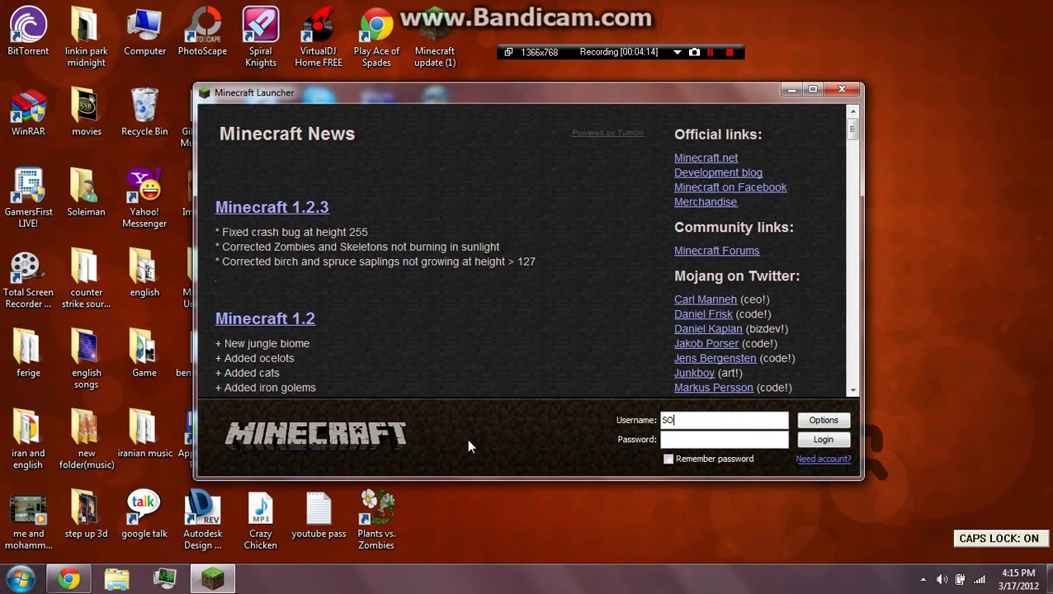
text(SOLEIMANARMAGHAN)
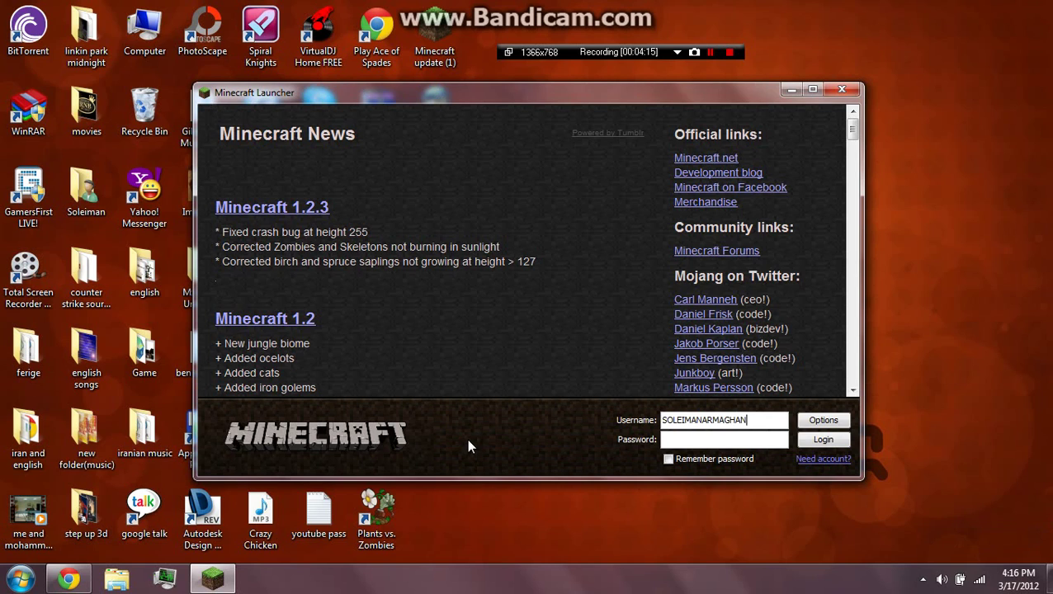
- Enter the account password, tick Remember password, and log in
click(661, 439)
key(Caps_Lock)
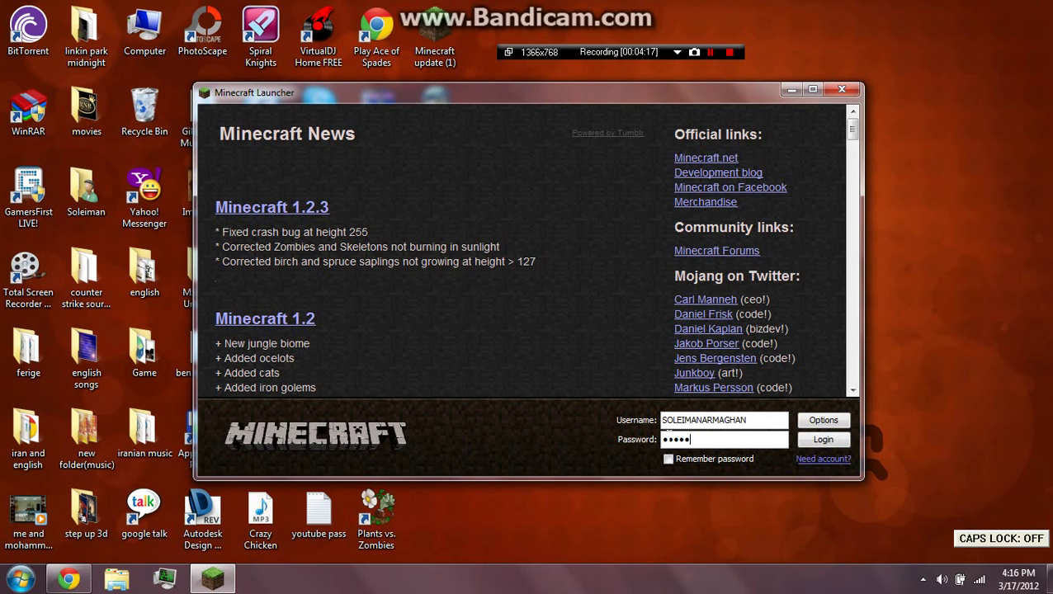
click(668, 458)
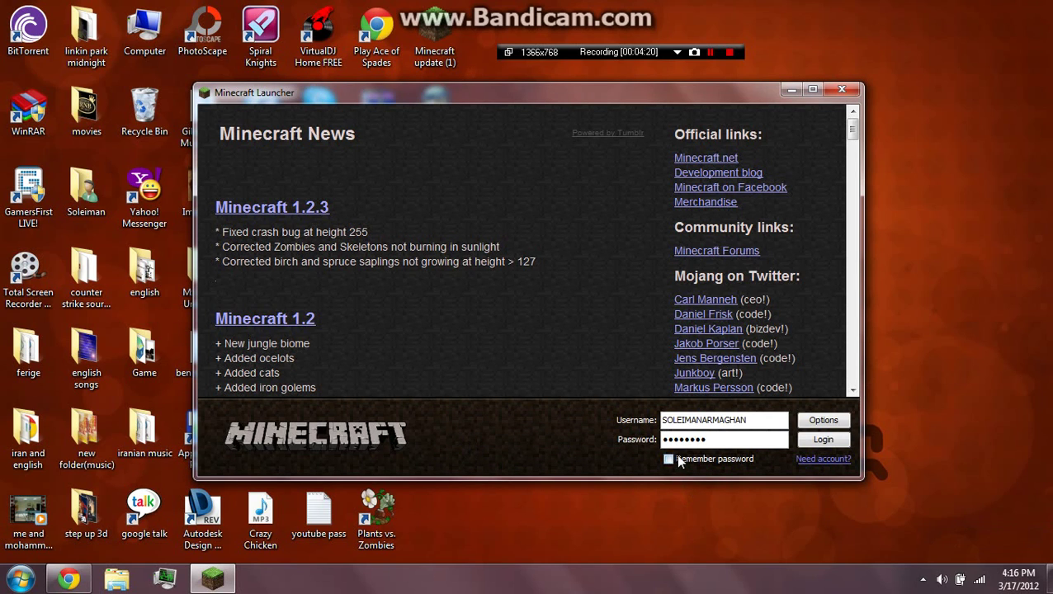
click(812, 438)
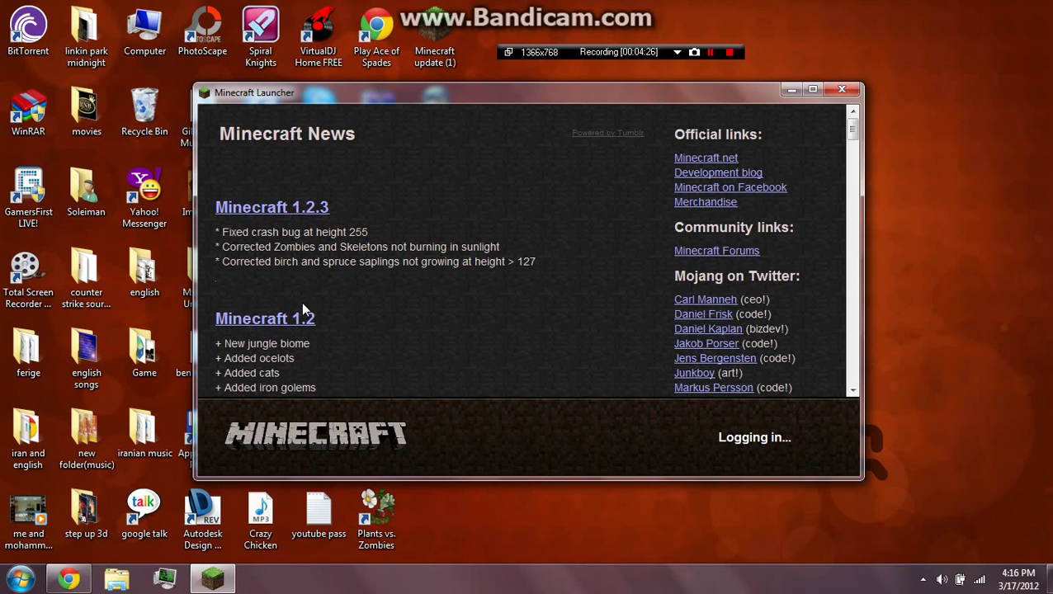
click(805, 446)
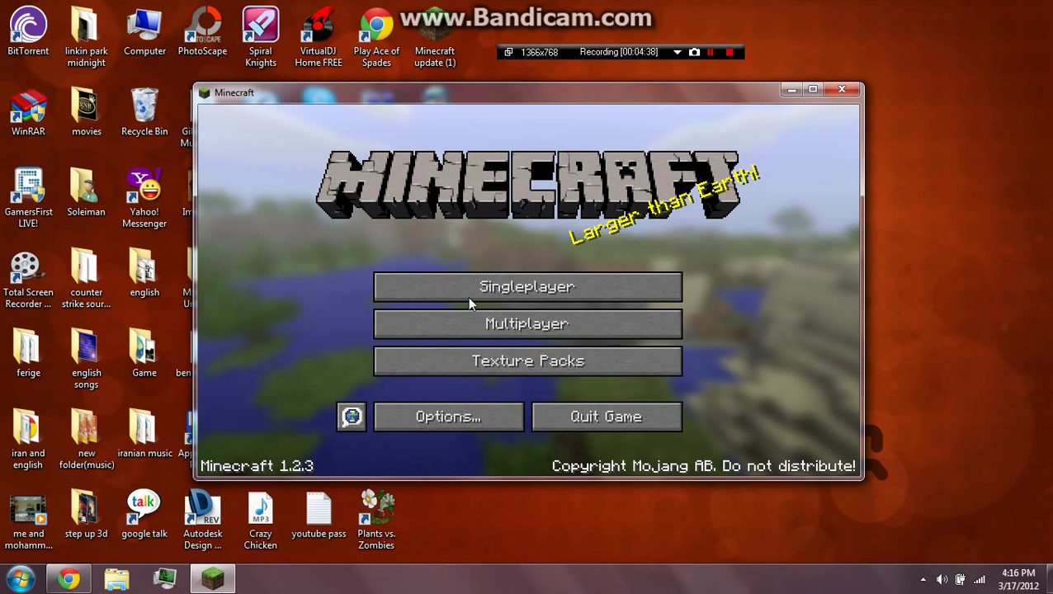
- Load the suleiiieie creative world from the Singleplayer list and look around it
click(525, 285)
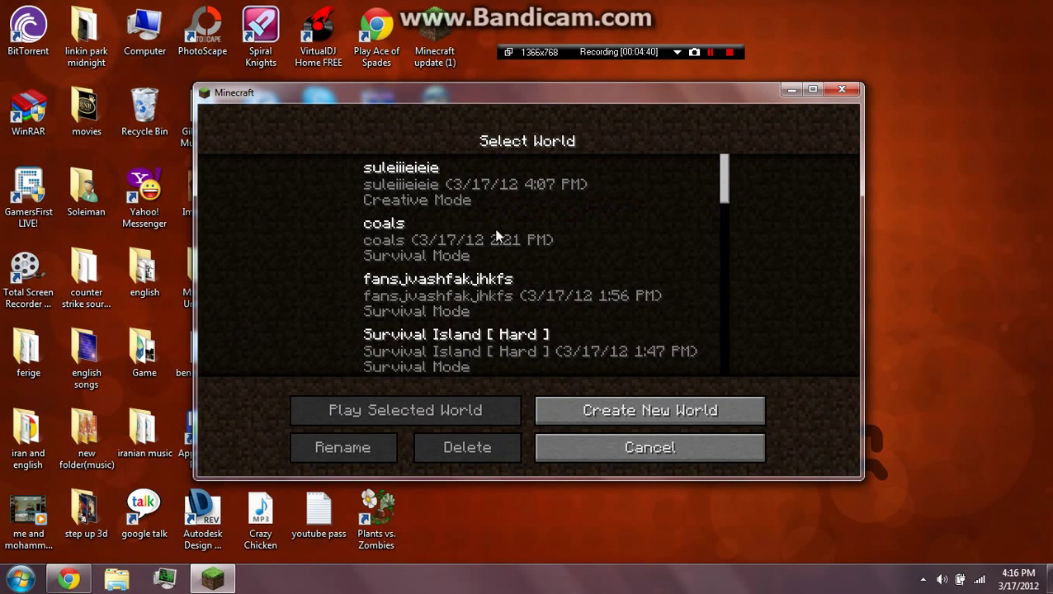
click(425, 188)
double_click(425, 185)
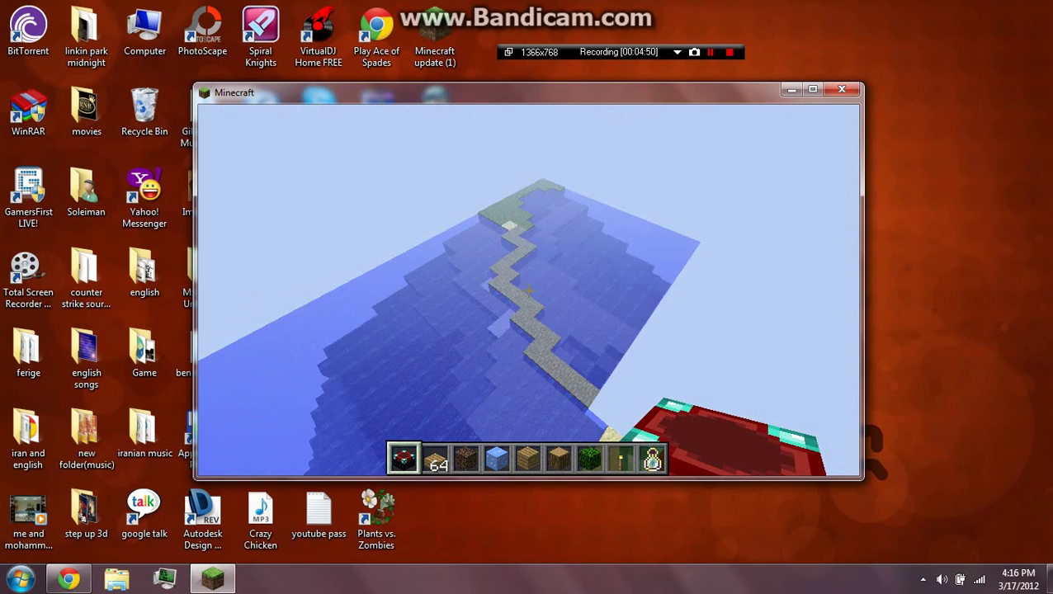
mouse_move(445, 290)
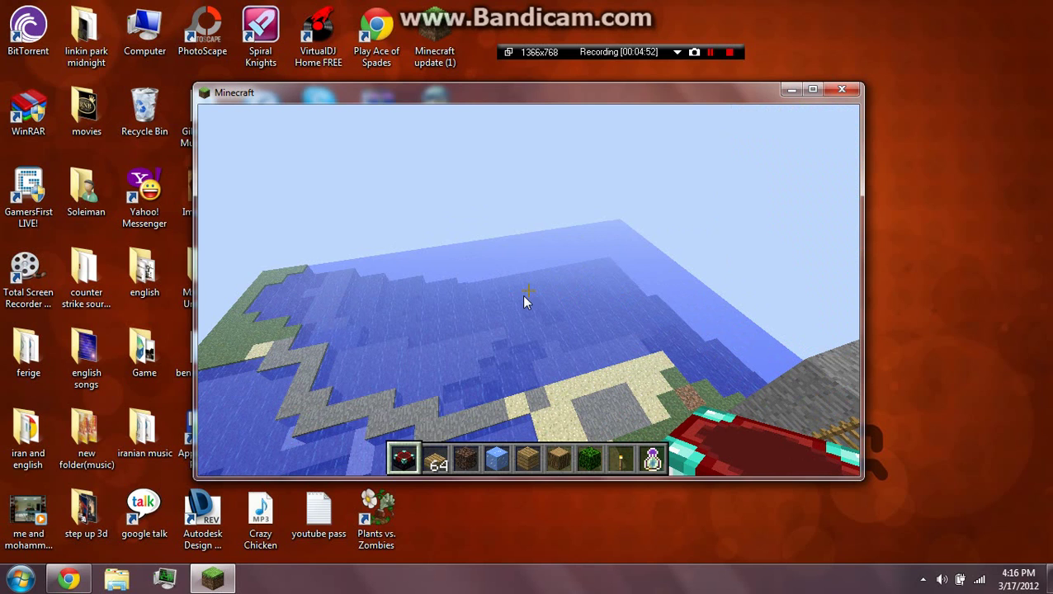
- Pause the game, view the key controls under Options, then back out to the game menu
mouse_move(521, 318)
key(Escape)
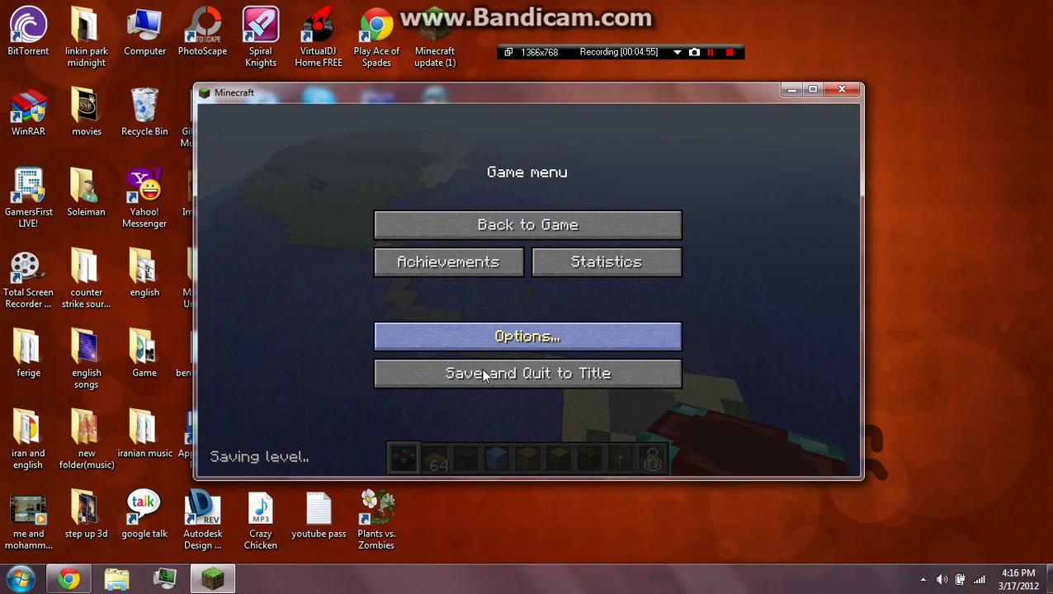
click(487, 340)
click(487, 378)
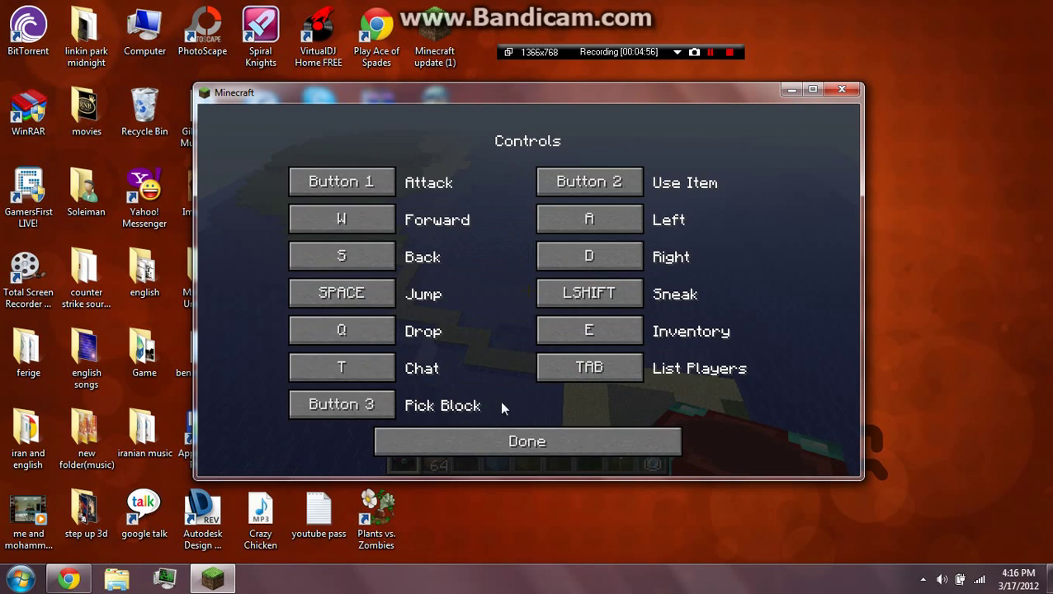
click(524, 439)
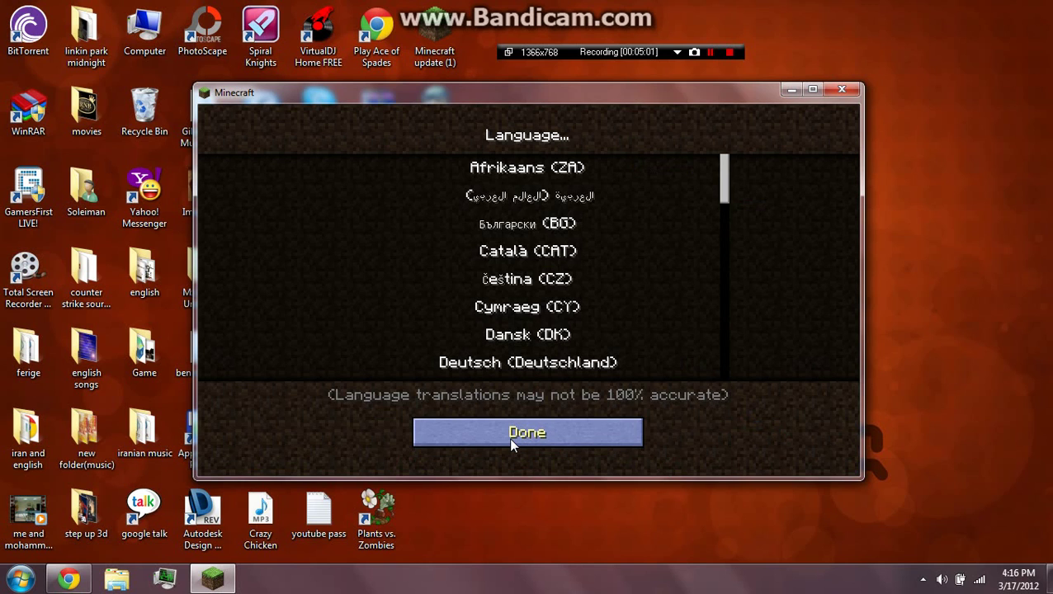
click(508, 437)
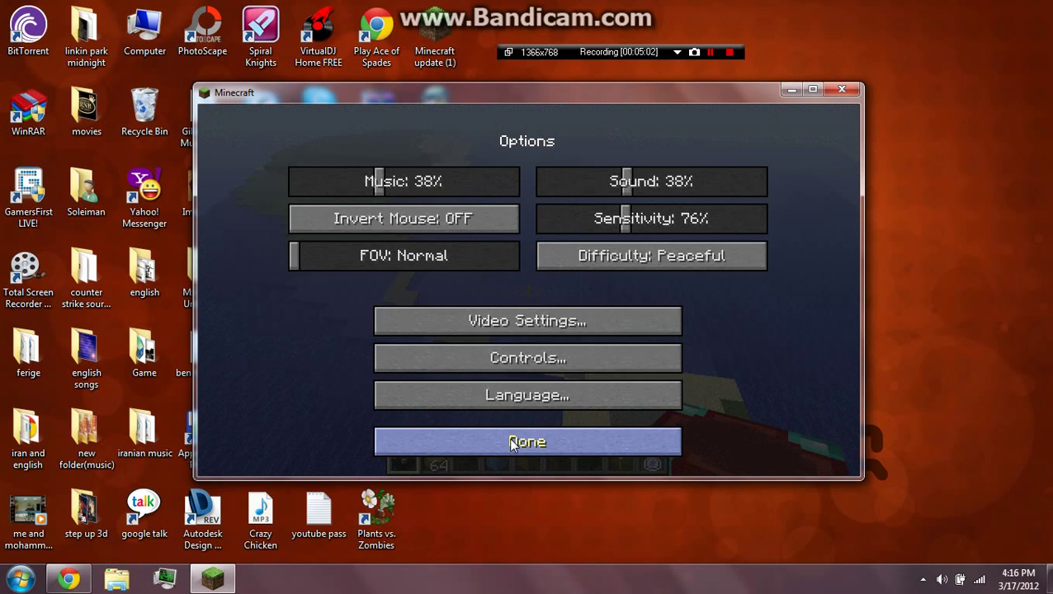
click(508, 436)
- Save and quit to the title screen, then select the coals world in Singleplayer
click(498, 381)
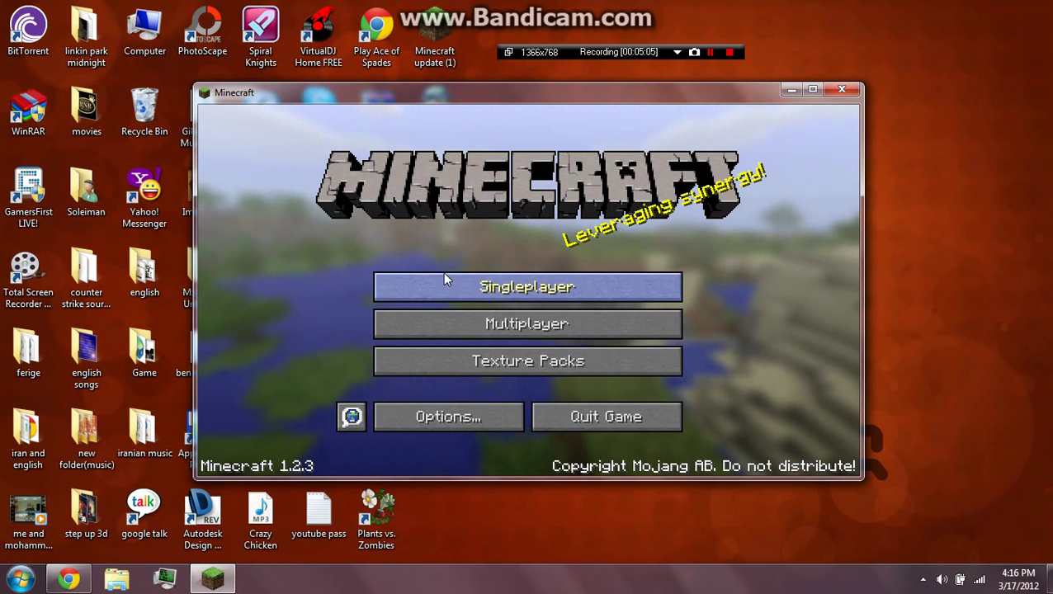
click(446, 283)
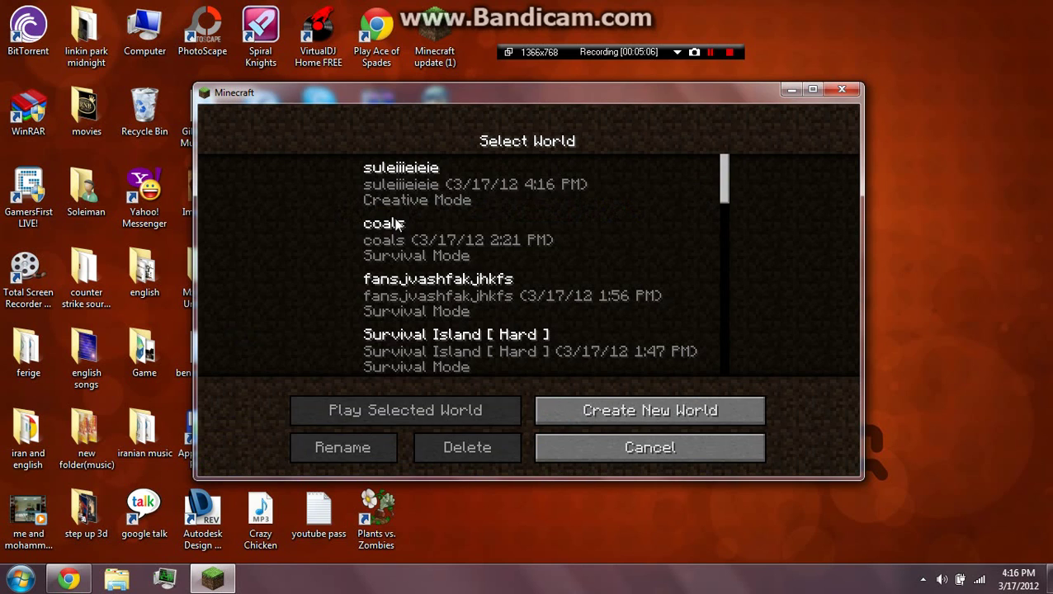
click(416, 258)
- Load the coals survival world, scroll through the hotbar and check the inventory
double_click(404, 248)
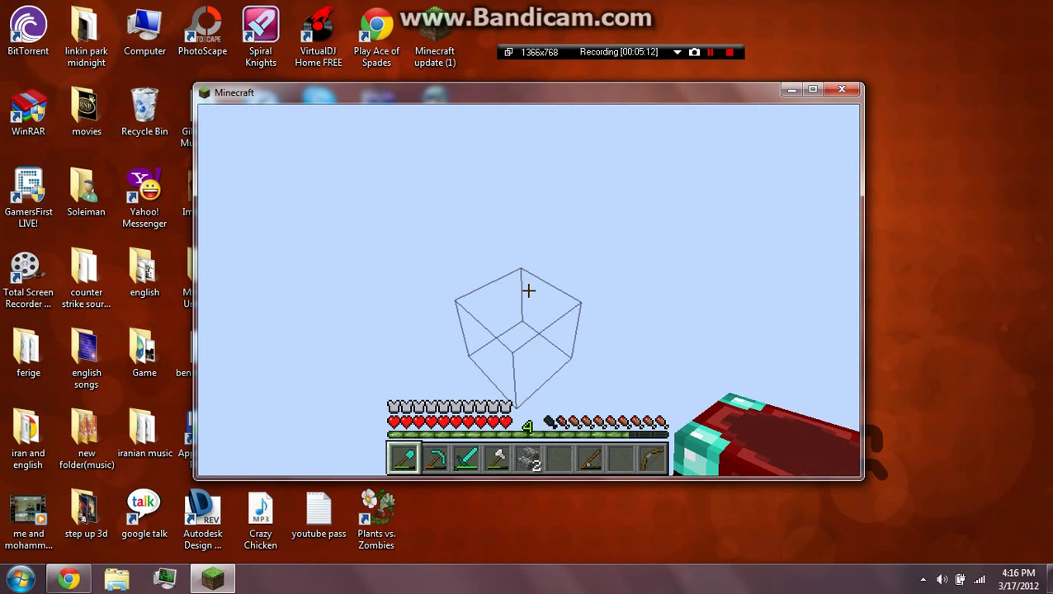
scroll(528, 290, down, 1)
scroll(528, 291, down, 4)
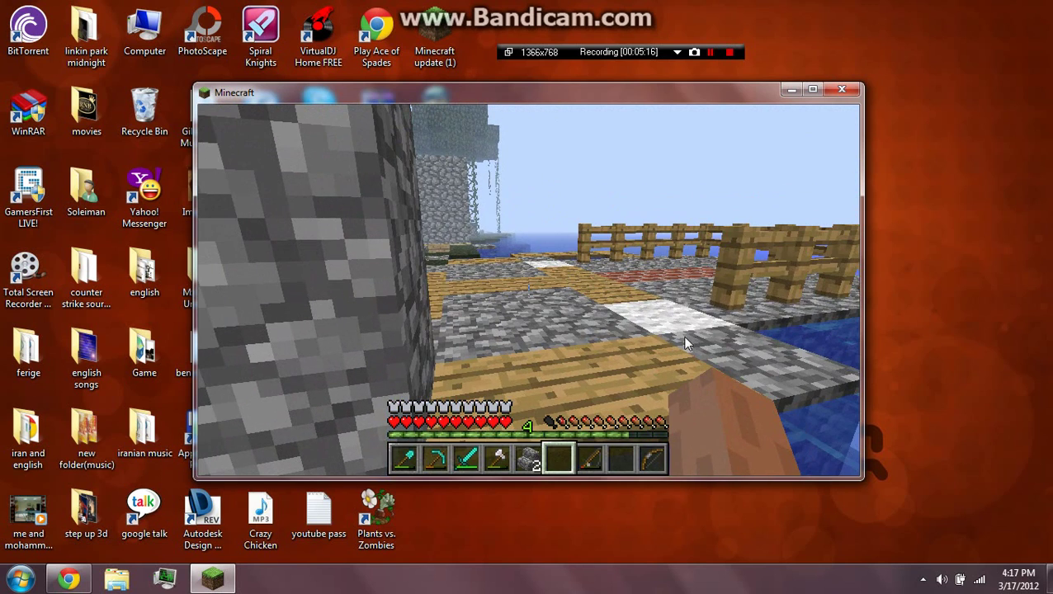
key(e)
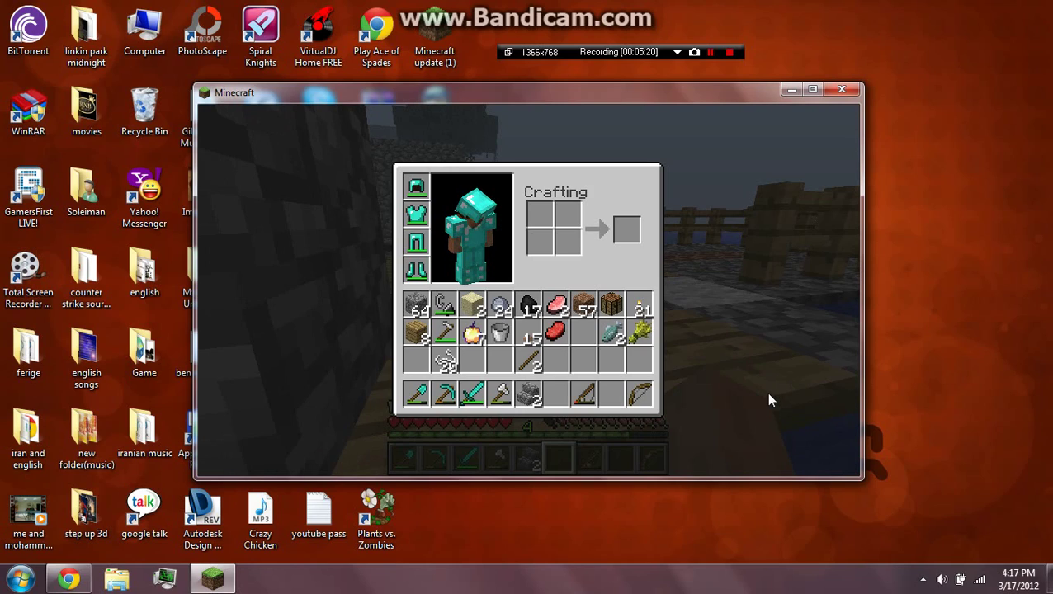
key(e)
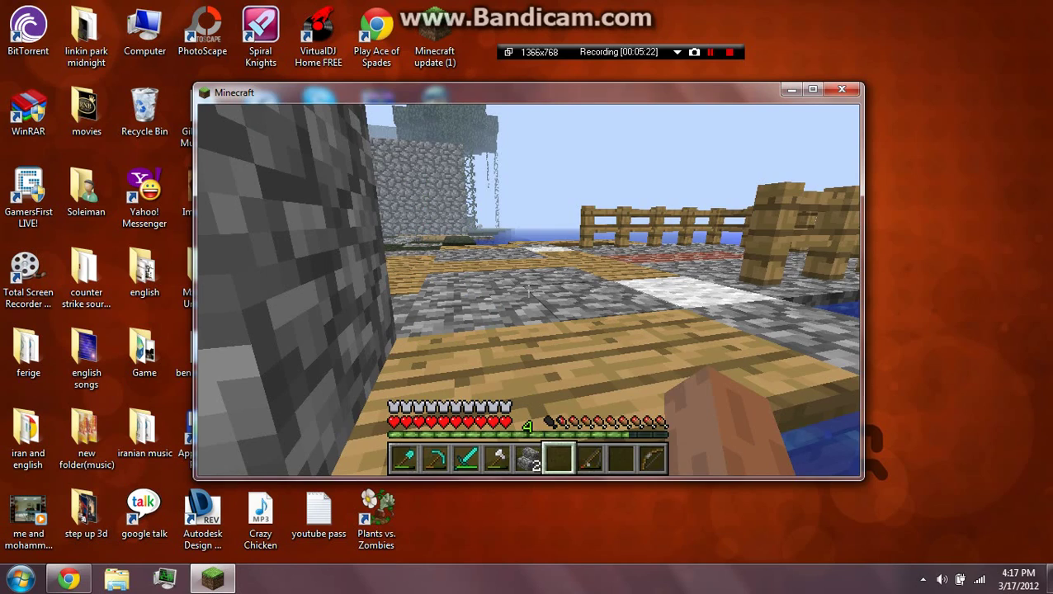
- Walk along the dock toward the fence and sea, then check the inventory again
key(w)
key(space)
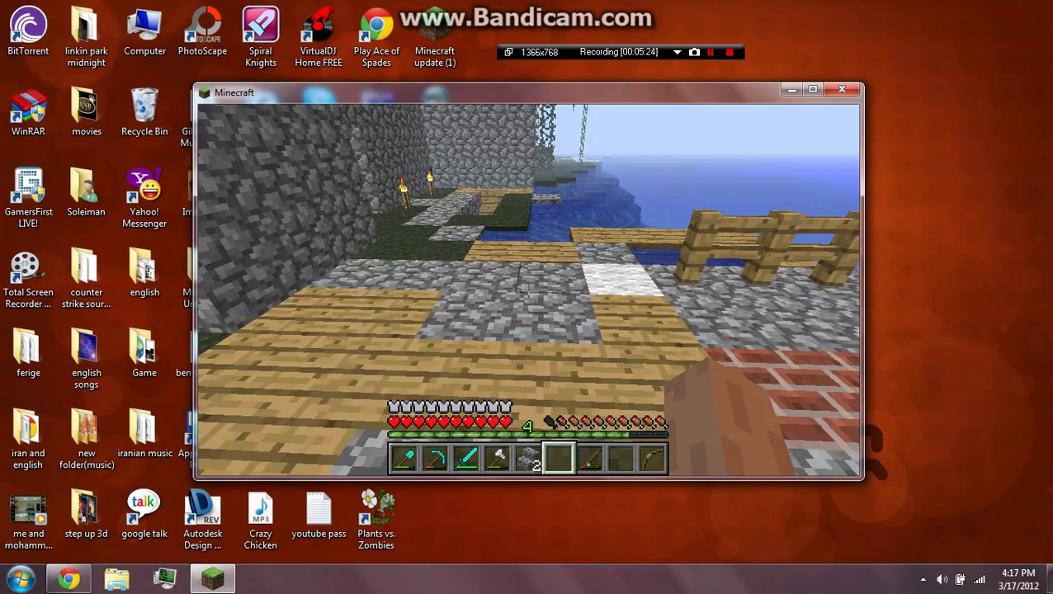
key(w)
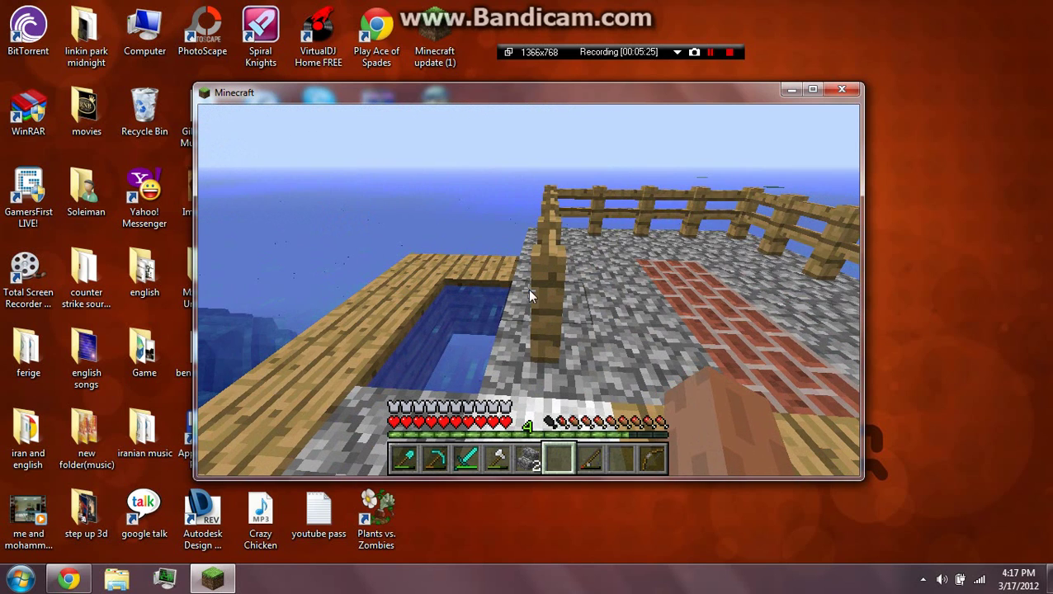
key(e)
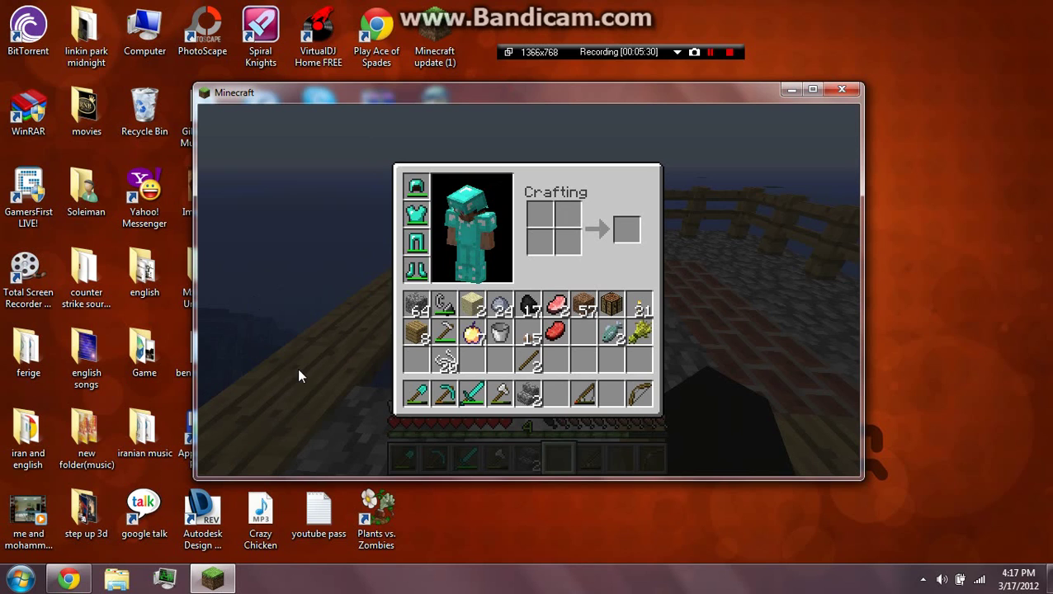
key(e)
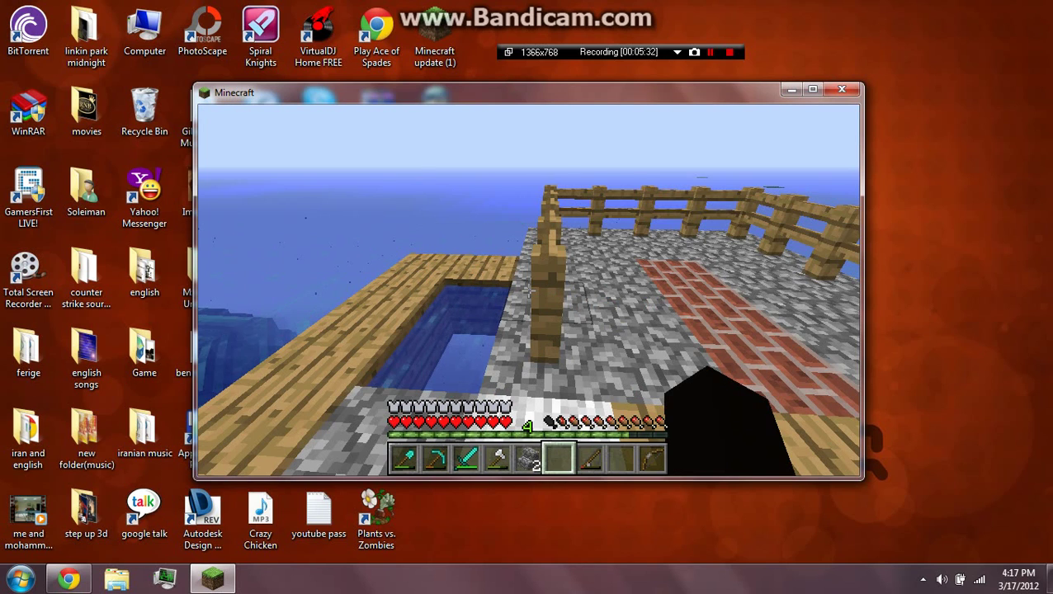